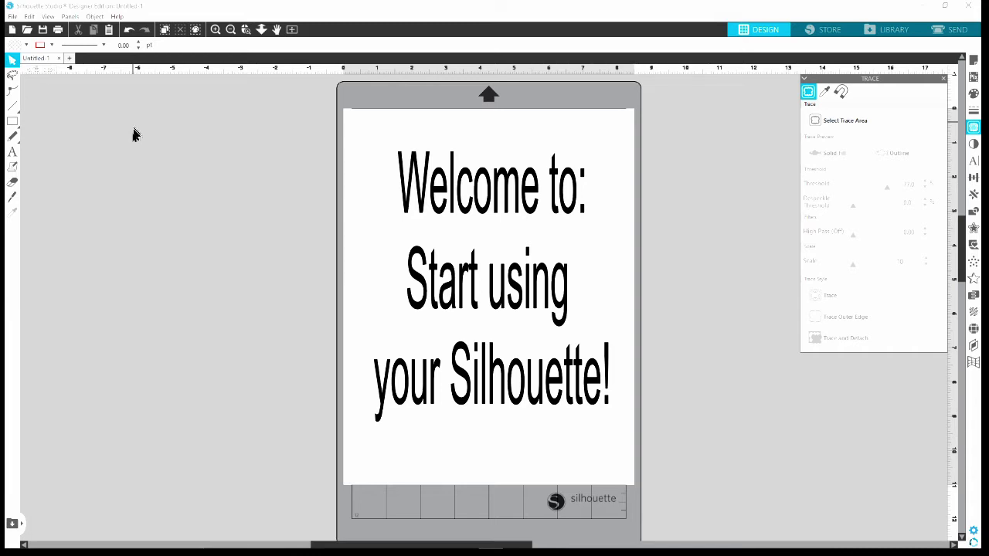
pyautogui.moveTo(388, 543)
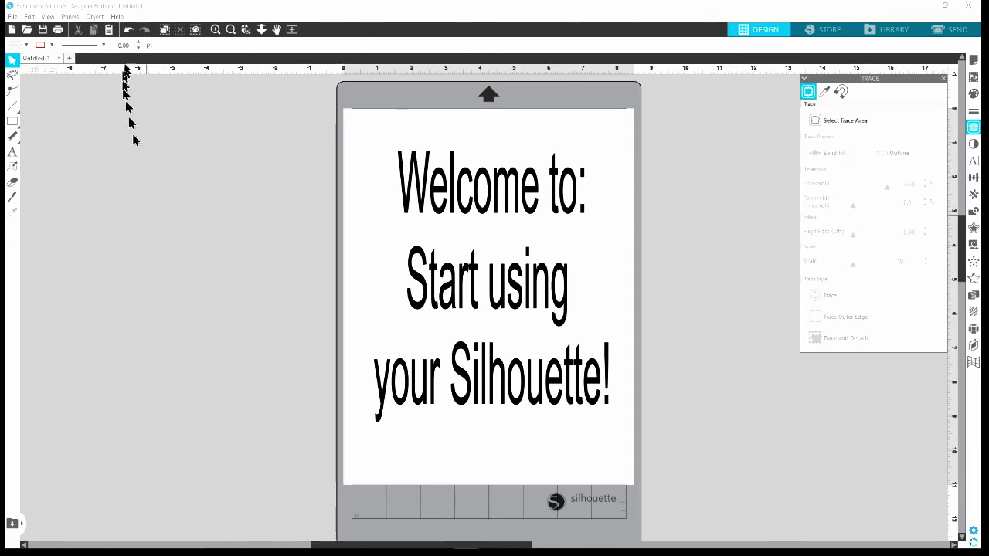
pyautogui.click(117, 16)
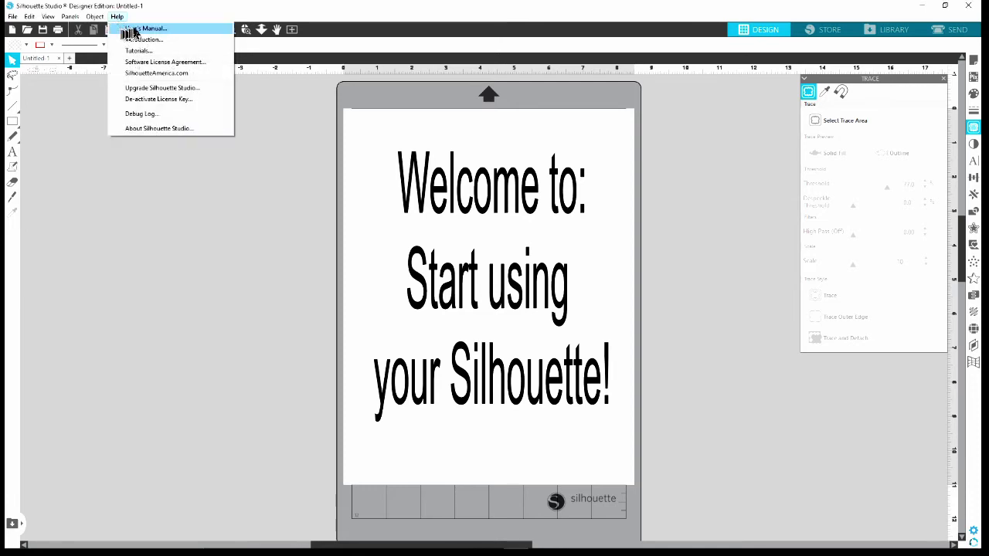
pyautogui.click(255, 211)
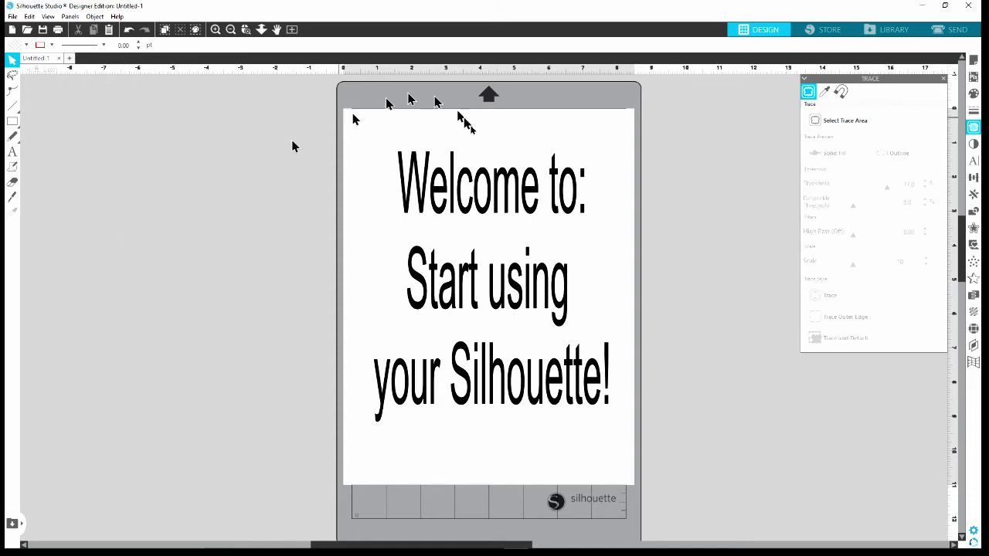
# Delete the three-line welcome text from the page
pyautogui.click(417, 222)
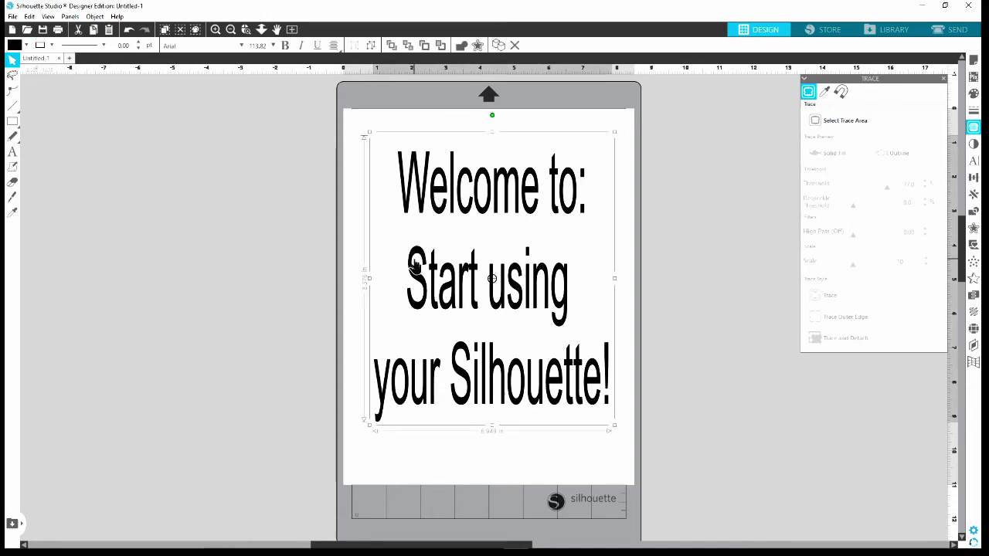
pyautogui.press('Delete')
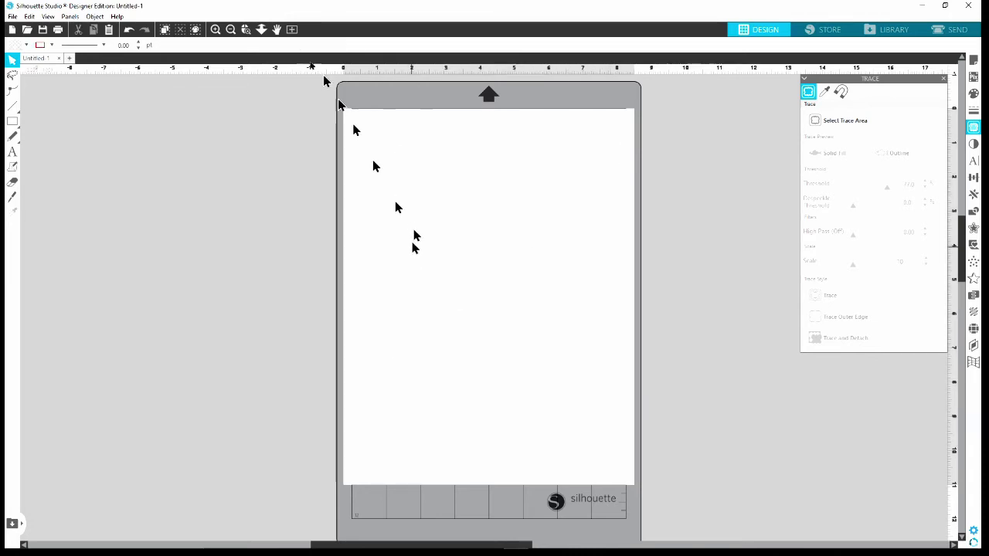
pyautogui.click(13, 17)
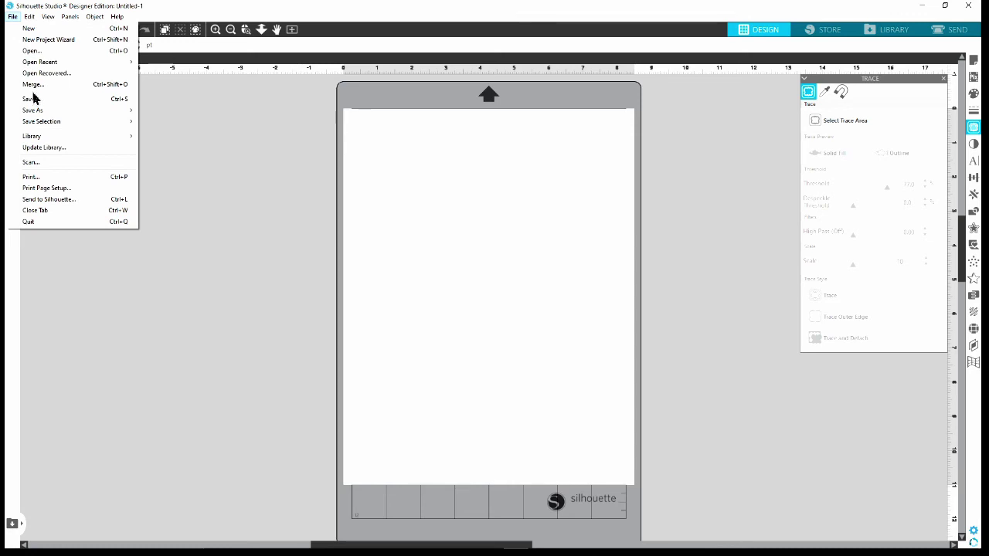
pyautogui.click(162, 136)
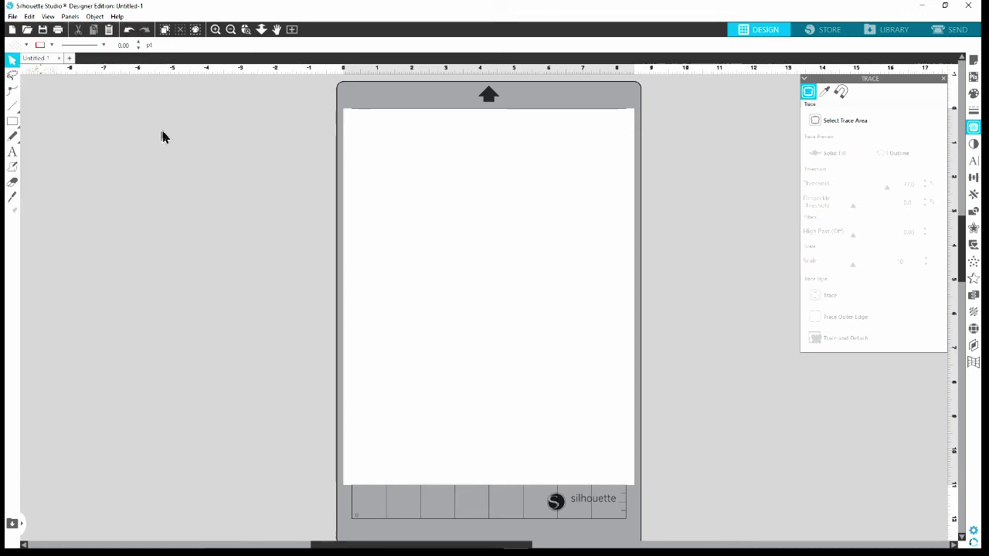
pyautogui.click(69, 59)
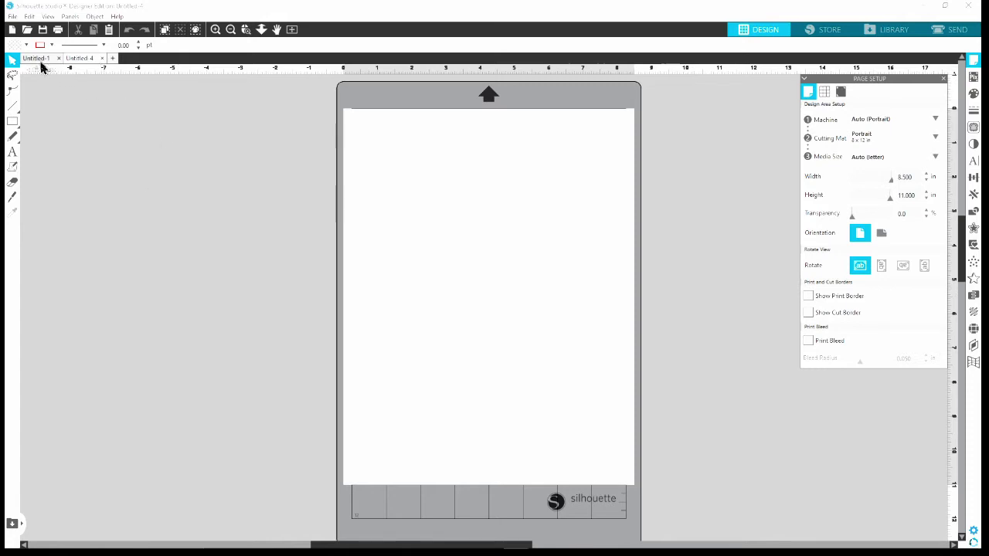
pyautogui.click(99, 62)
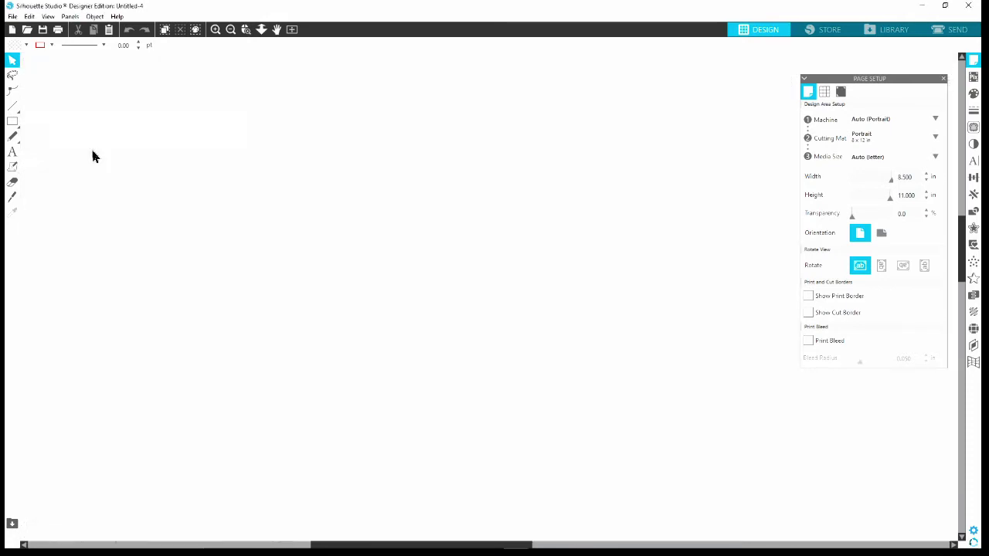
pyautogui.hotkey('ctrl', 'w')
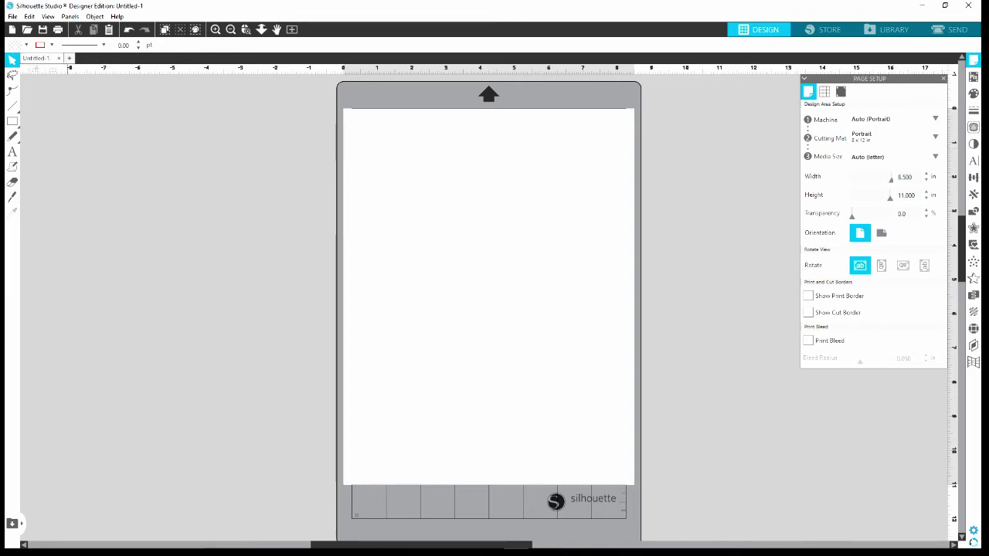
# Merge the "Sister Audrey-Medium skin" image from the Mini Faithfuls folder into the current design
pyautogui.click(13, 16)
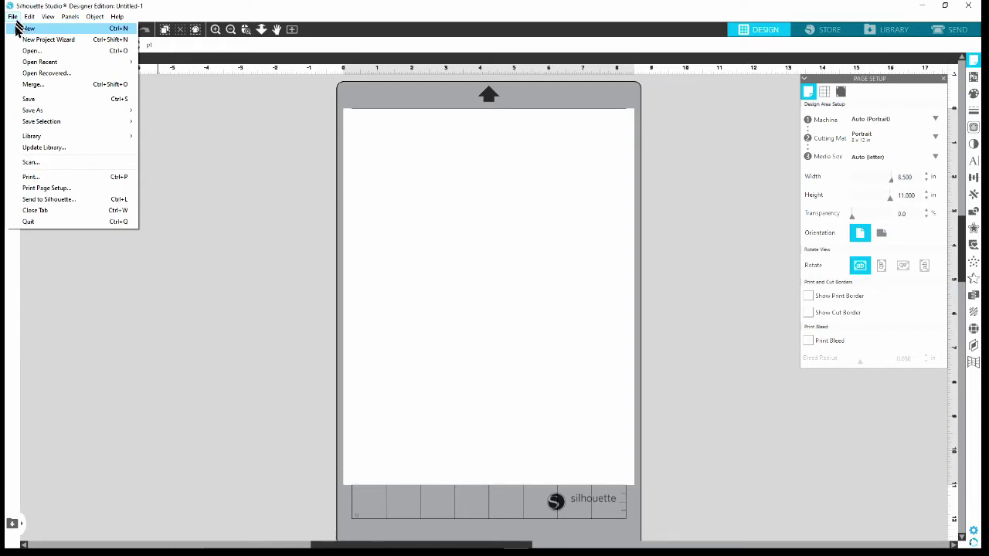
pyautogui.click(39, 83)
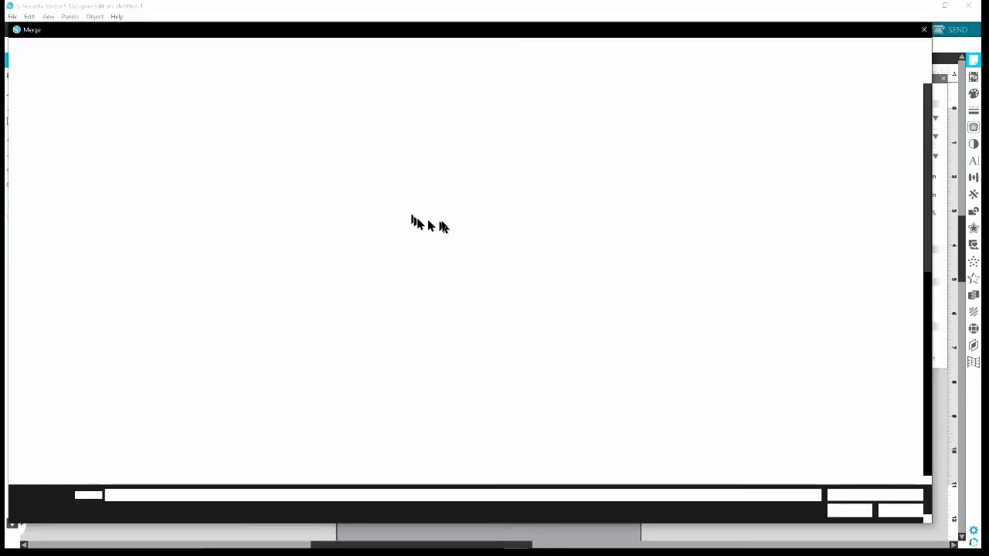
pyautogui.scroll(-3, 444, 224)
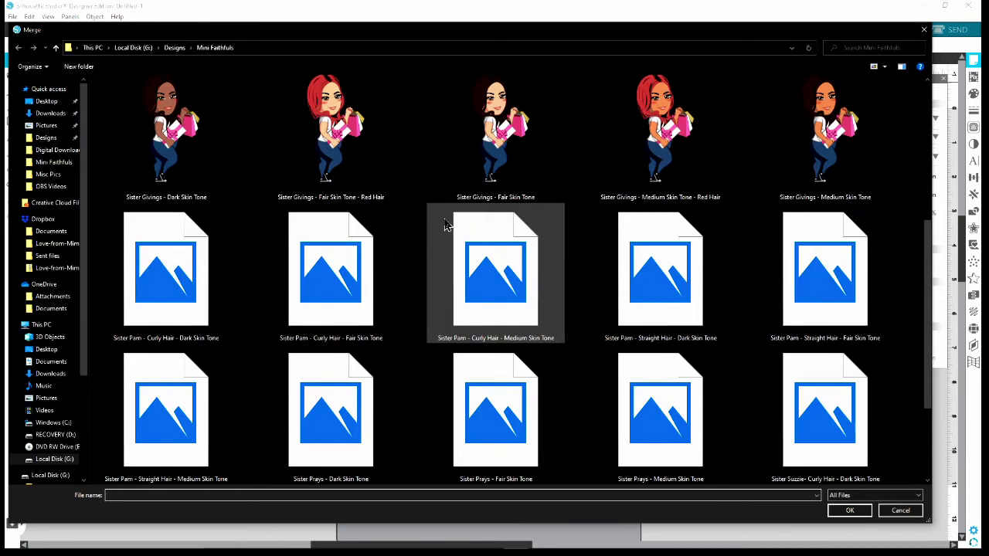
pyautogui.scroll(2, 453, 222)
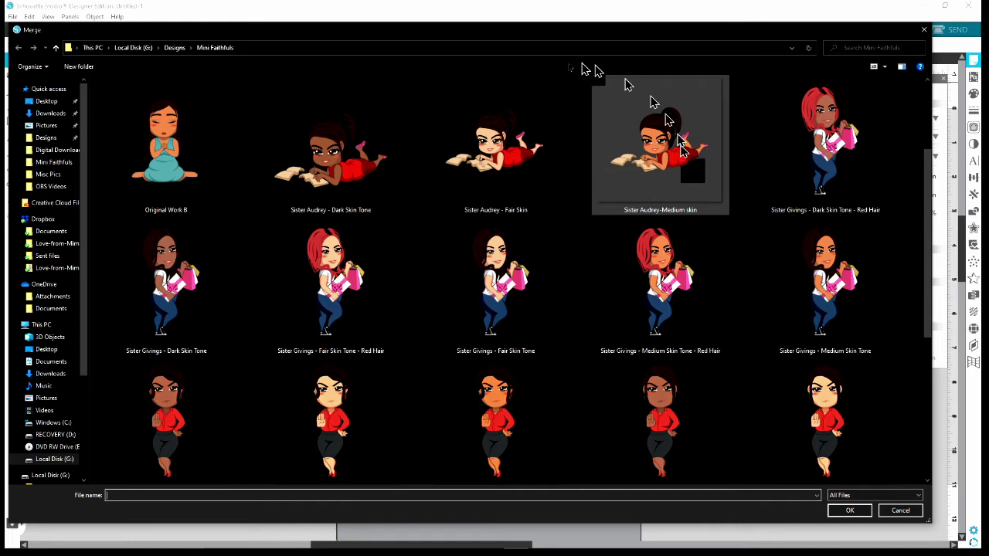
pyautogui.click(622, 166)
pyautogui.click(849, 510)
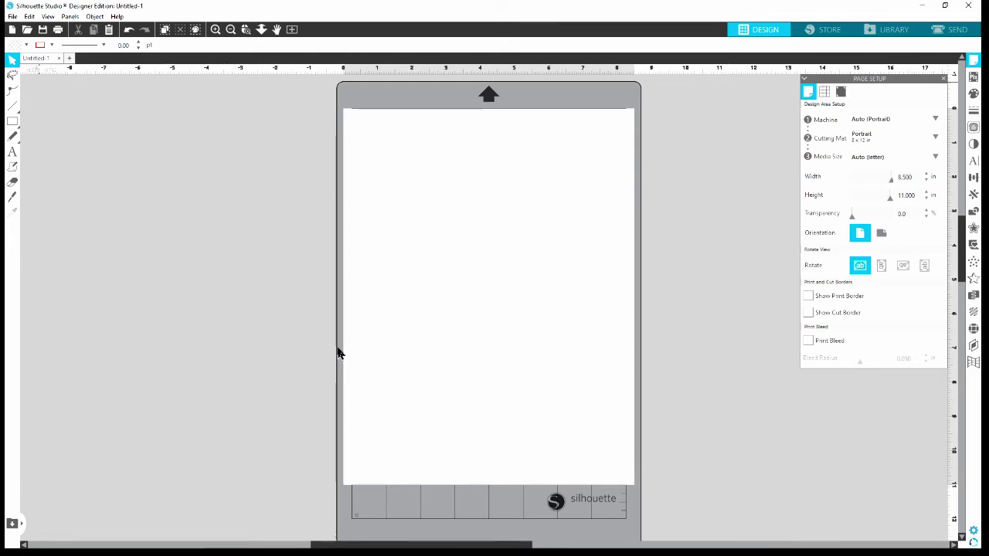
# Scale the merged image down to about 12.4 in square and place it off the mat, beside the blank page
pyautogui.moveTo(769, 468); pyautogui.dragTo(556, 475)
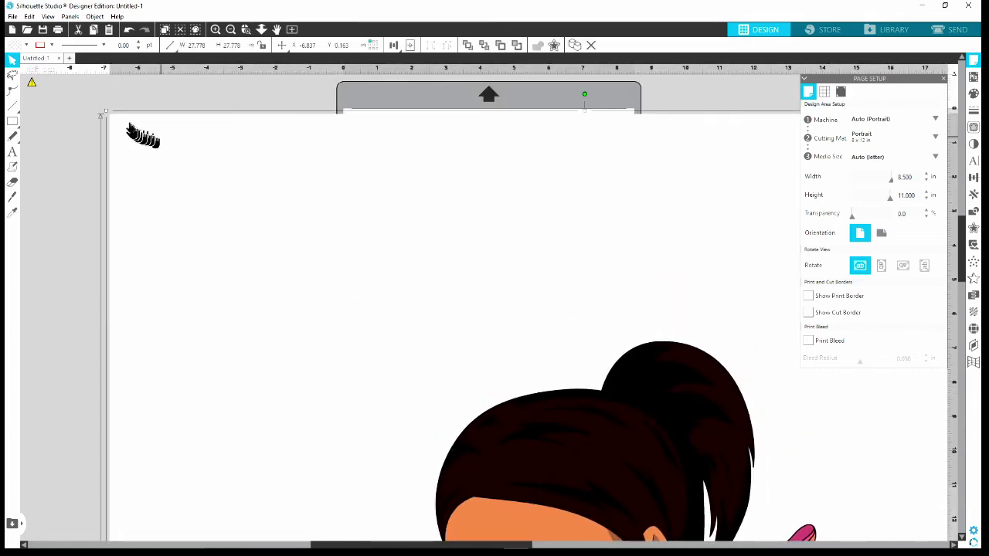
pyautogui.moveTo(104, 114); pyautogui.dragTo(238, 313)
pyautogui.moveTo(472, 506); pyautogui.dragTo(223, 367)
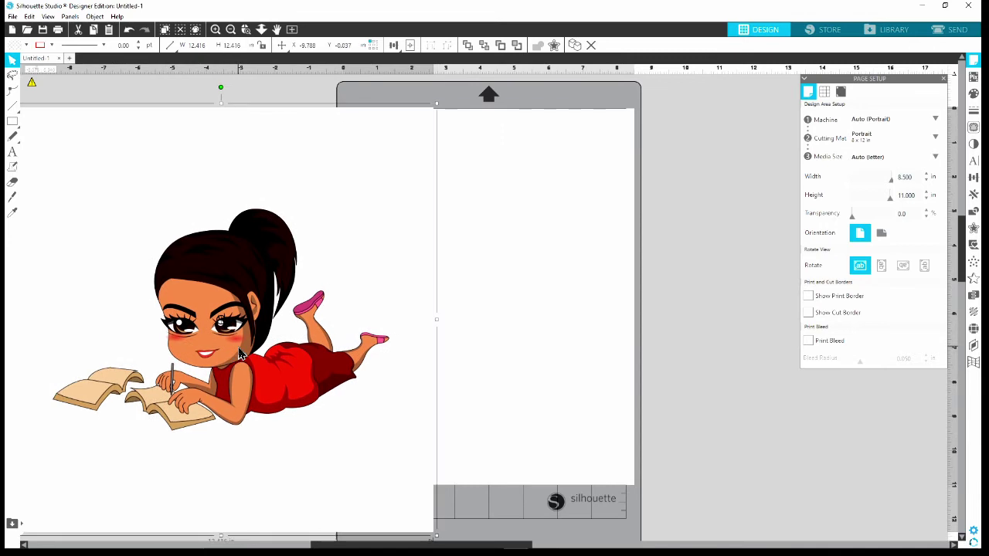
pyautogui.moveTo(421, 548); pyautogui.dragTo(346, 553)
pyautogui.moveTo(470, 410); pyautogui.dragTo(369, 388)
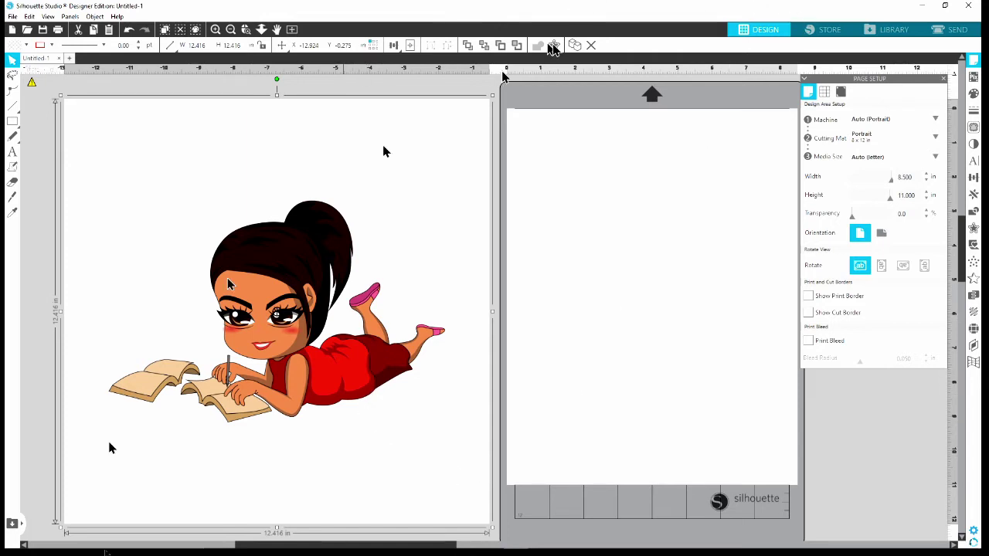
pyautogui.click(594, 235)
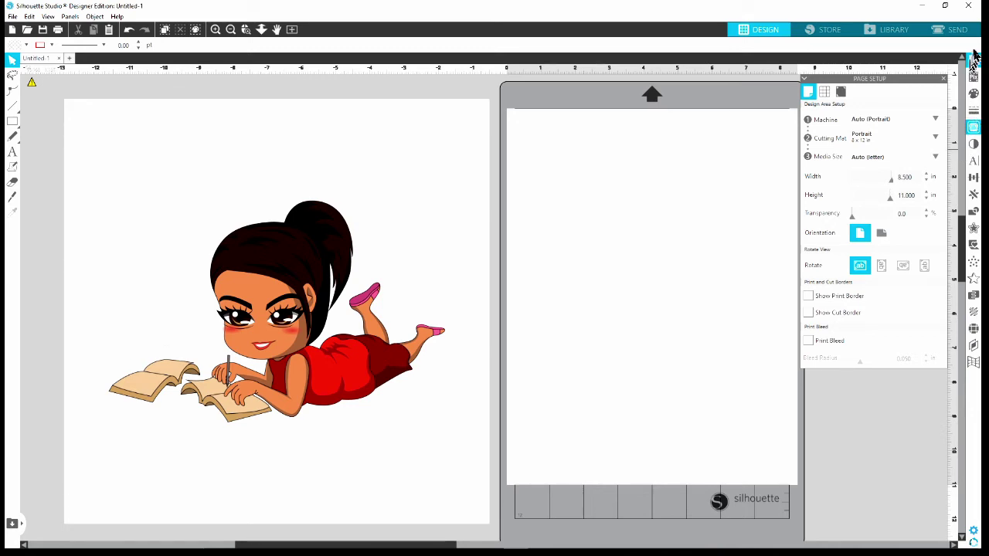
# Select a trace area about 10.6 in wide around the girl and her books
pyautogui.click(972, 135)
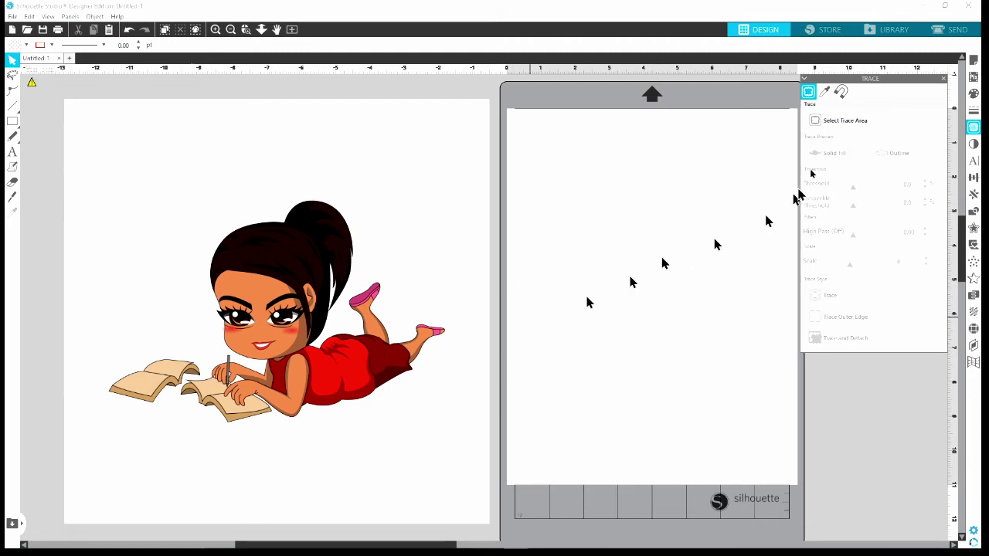
pyautogui.click(879, 126)
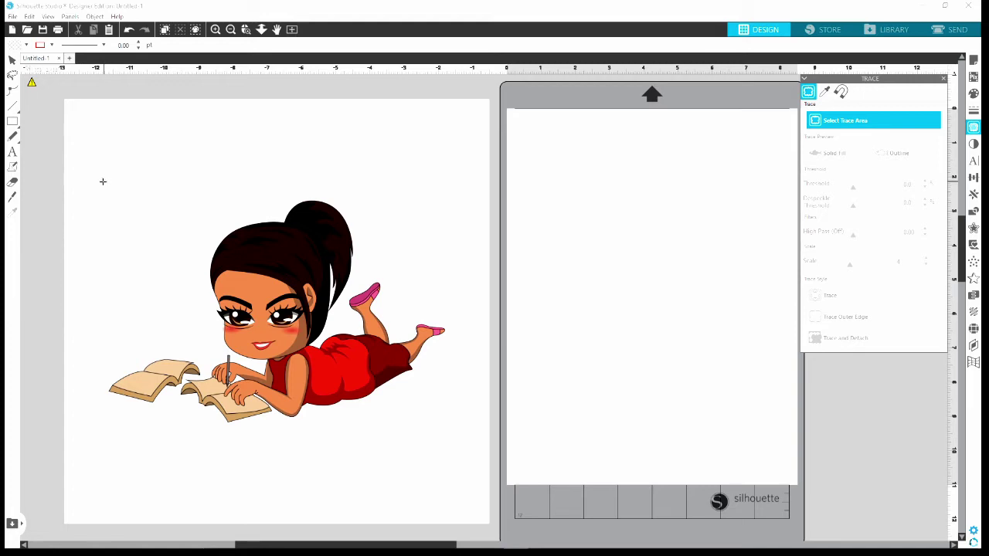
pyautogui.moveTo(103, 182)
pyautogui.mouseDown()
pyautogui.moveTo(194, 225)
pyautogui.moveTo(304, 229)
pyautogui.moveTo(467, 467)
pyautogui.mouseUp()
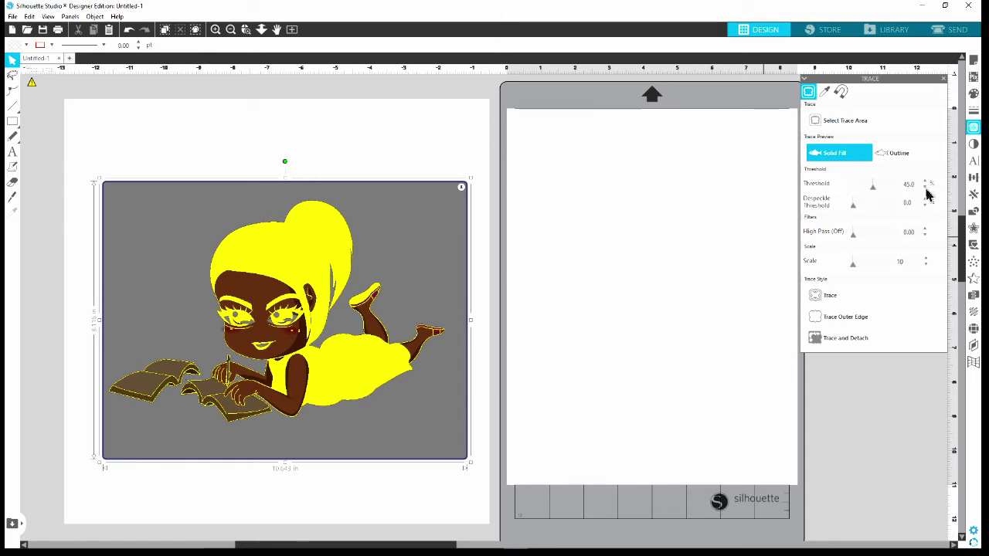
# Set the trace threshold to 77% so the books are filled, and apply Trace and Detach to the figure
pyautogui.moveTo(872, 193); pyautogui.dragTo(885, 194)
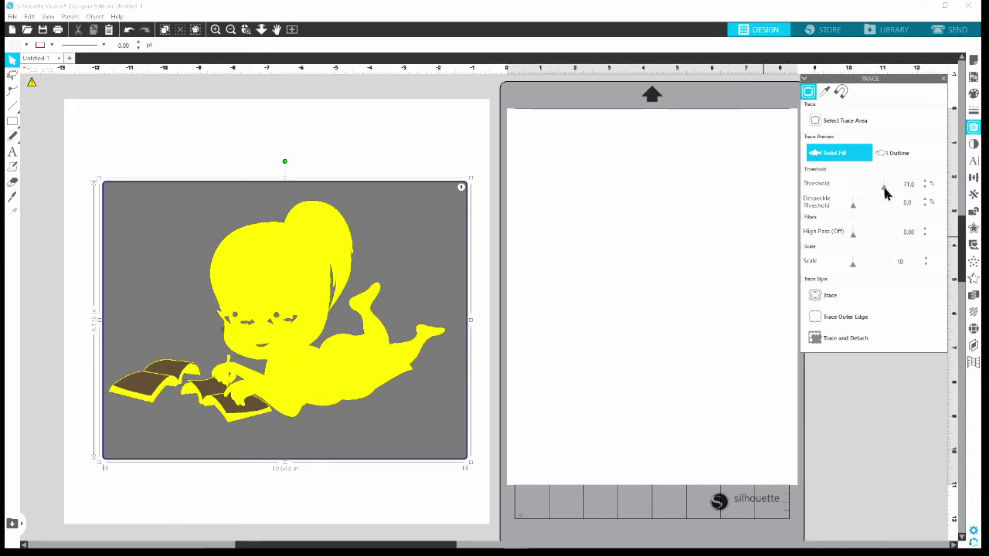
pyautogui.click(925, 180)
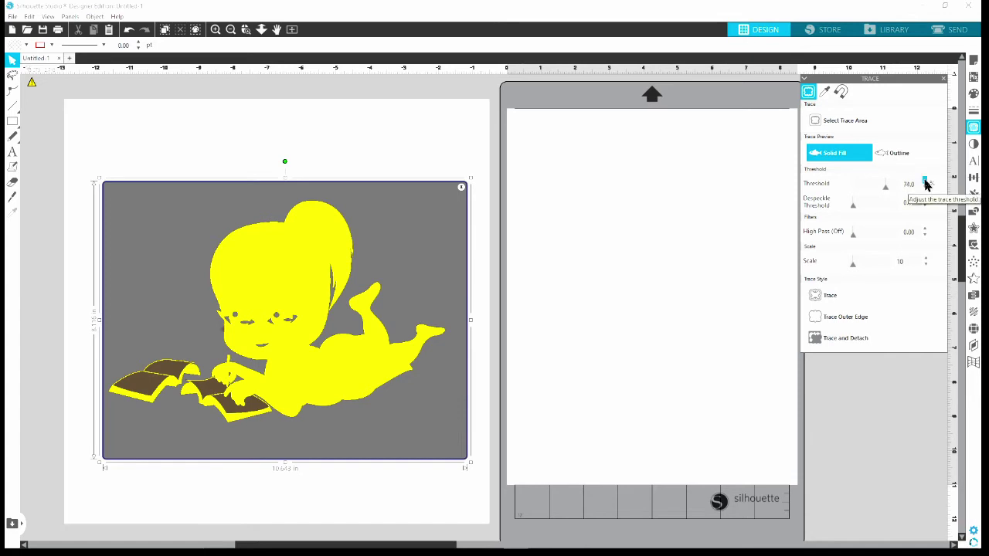
pyautogui.click(925, 180)
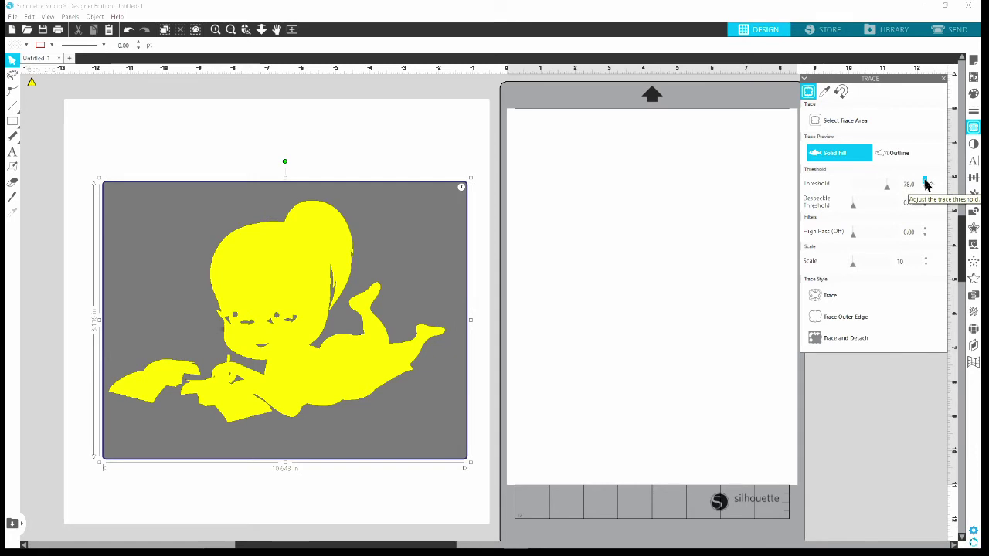
pyautogui.click(925, 181)
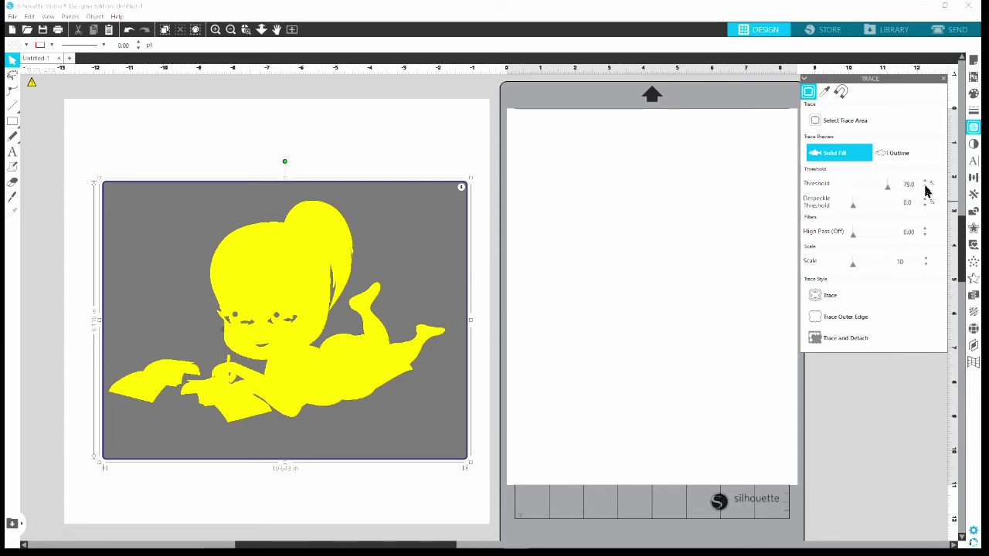
pyautogui.click(925, 187)
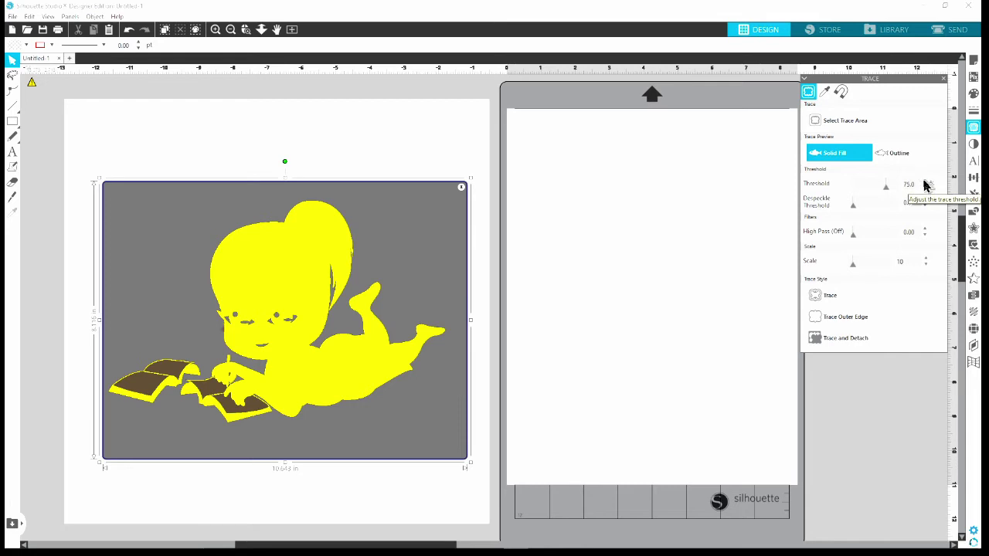
pyautogui.click(924, 181)
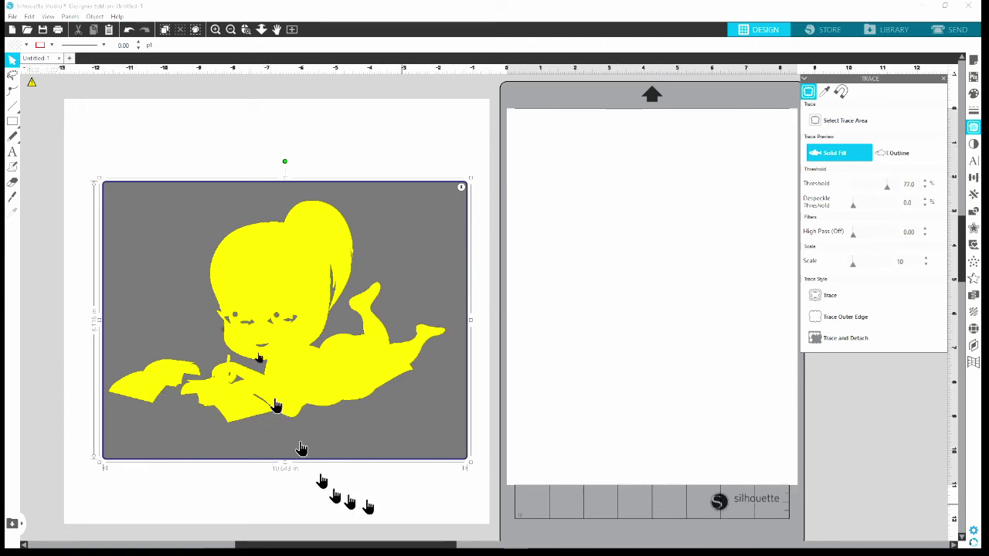
pyautogui.click(910, 159)
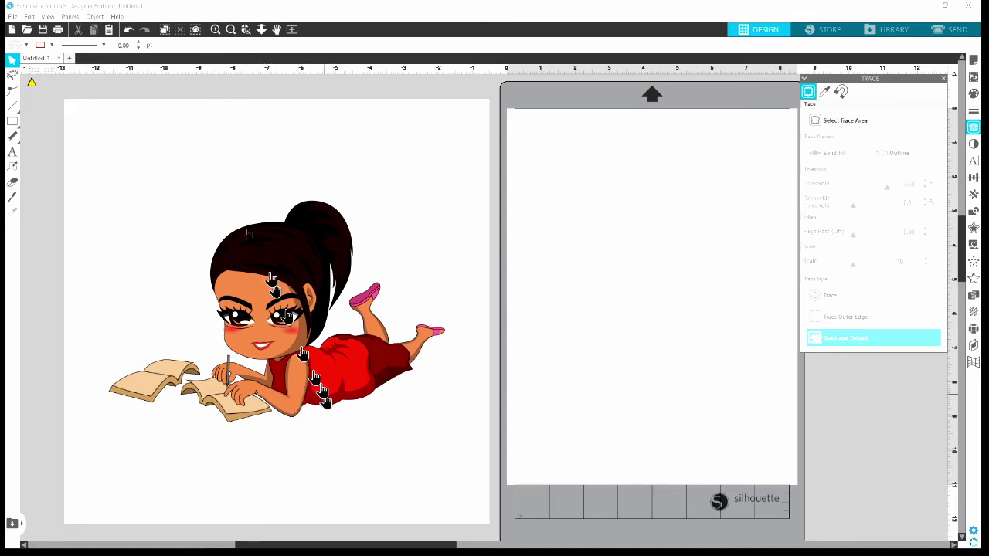
# Move the leftover white background image out from behind the detached artwork and remove it
pyautogui.click(147, 203)
pyautogui.moveTo(147, 204); pyautogui.dragTo(124, 251)
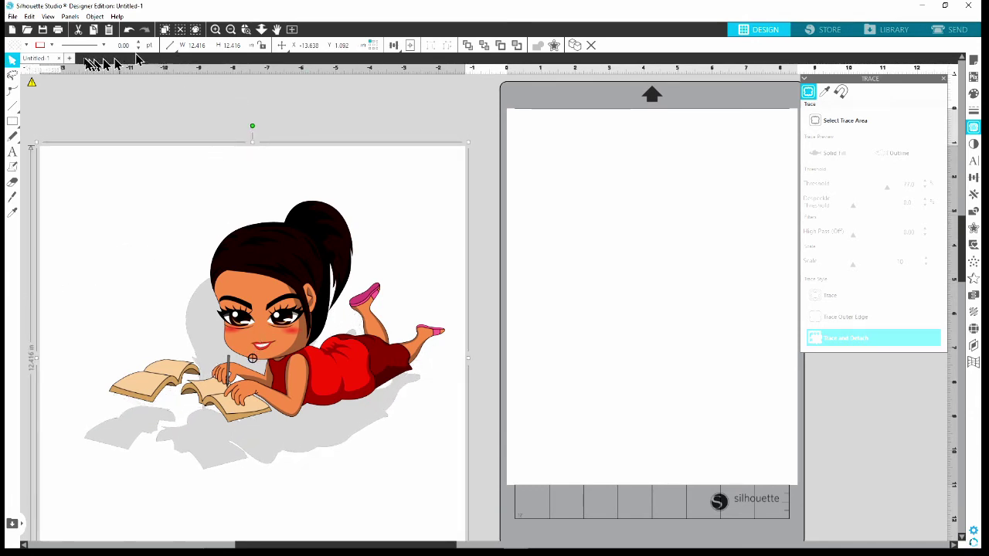
pyautogui.click(78, 34)
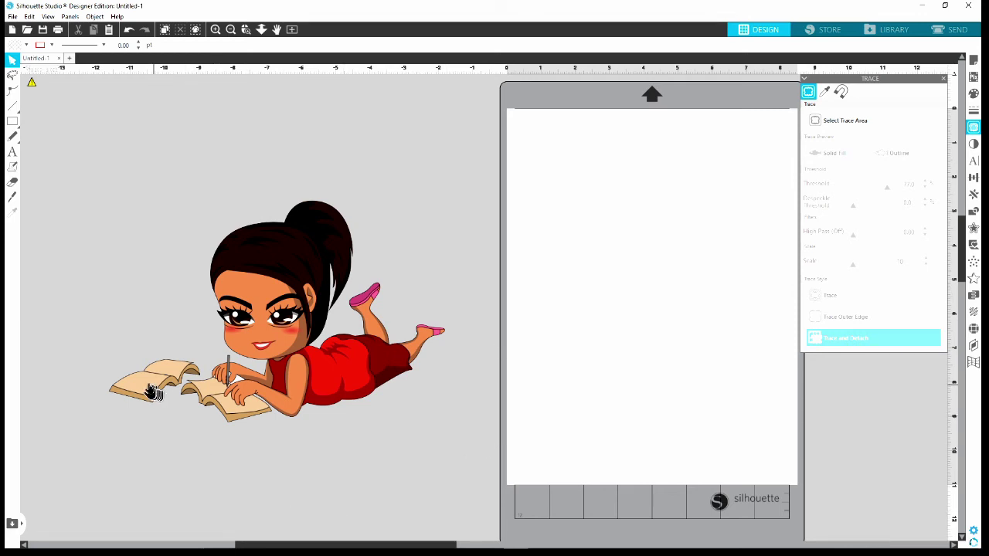
# Try moving the separate open book up and away from the girl, and undo the move
pyautogui.moveTo(154, 393); pyautogui.dragTo(125, 340)
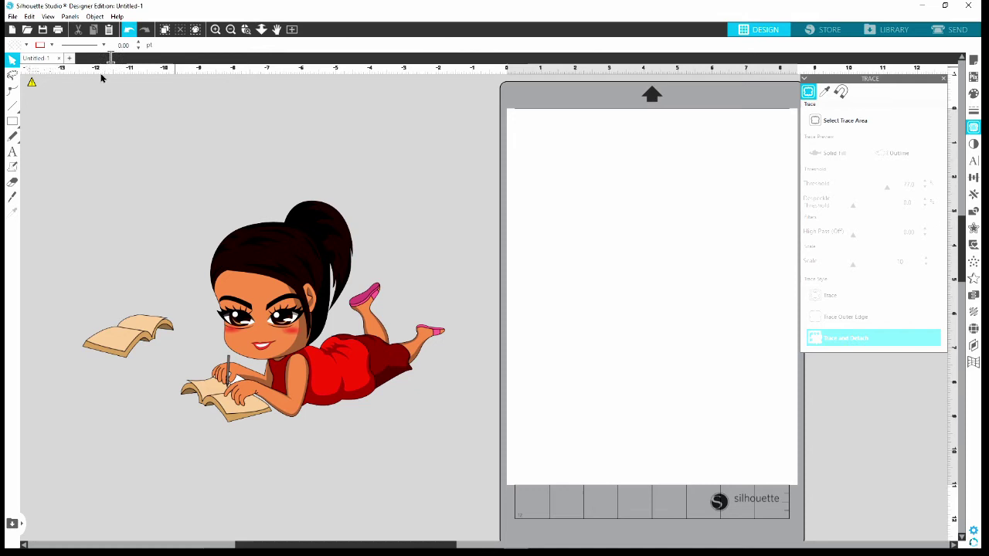
pyautogui.click(129, 31)
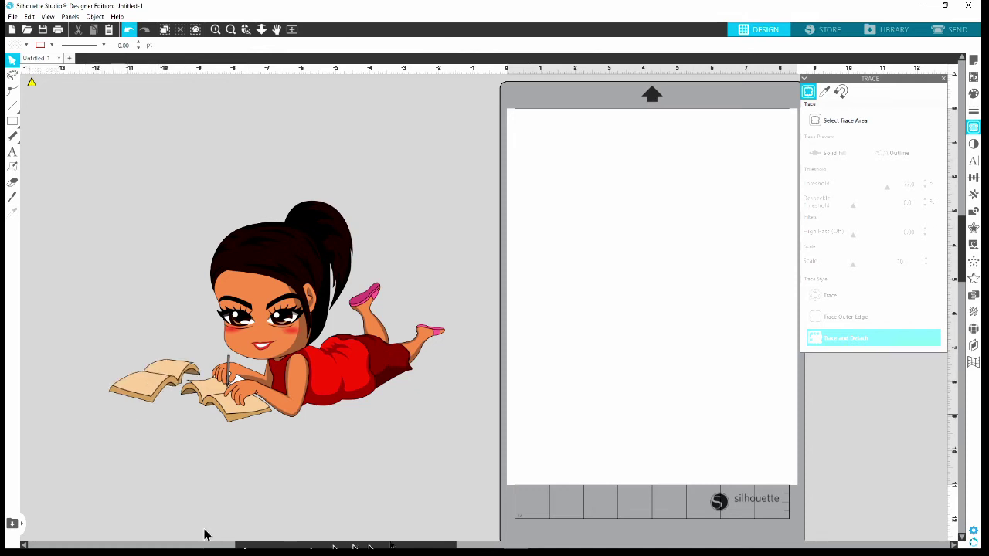
# Nudge the separate open book slightly down and closer to the girl, to about X -11.542, Y 7.405
pyautogui.click(144, 384)
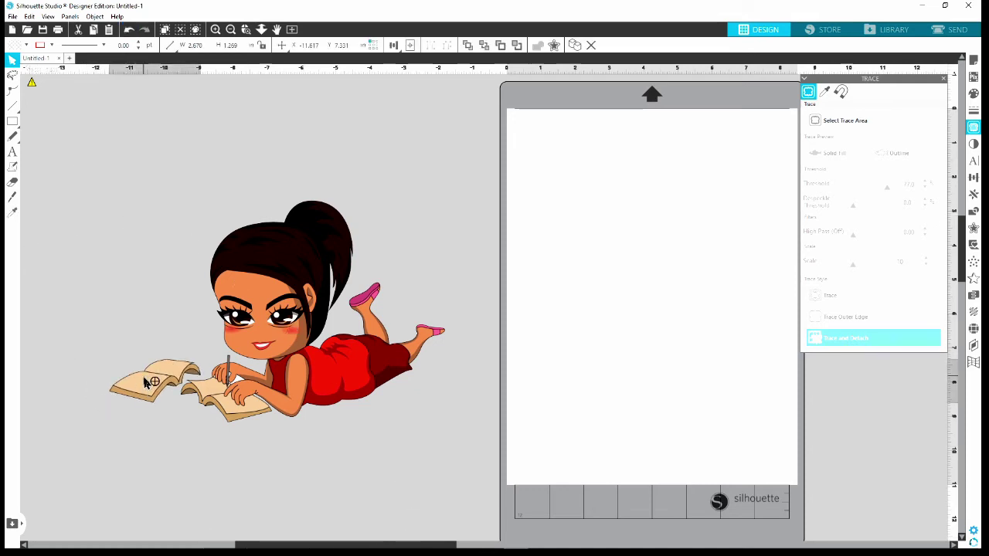
pyautogui.moveTo(145, 383); pyautogui.dragTo(147, 386)
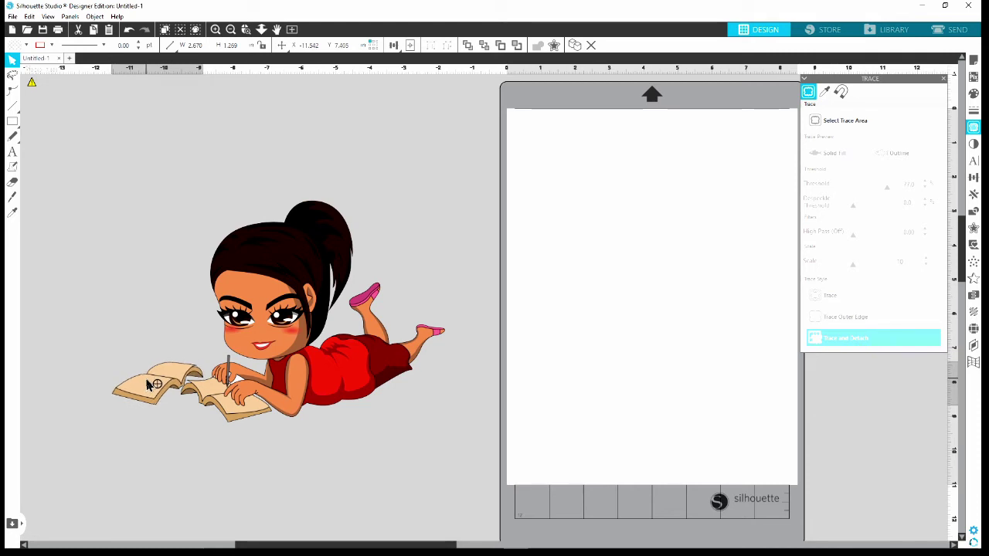
pyautogui.click(137, 395)
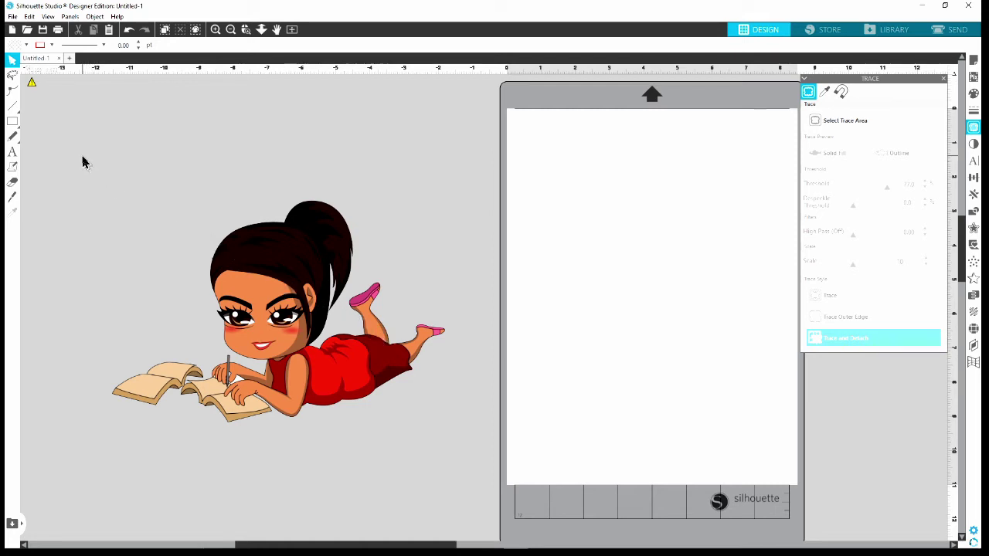
# Group the girl and the separate open book, and move the group slightly up and to the left
pyautogui.moveTo(85, 163); pyautogui.dragTo(415, 391)
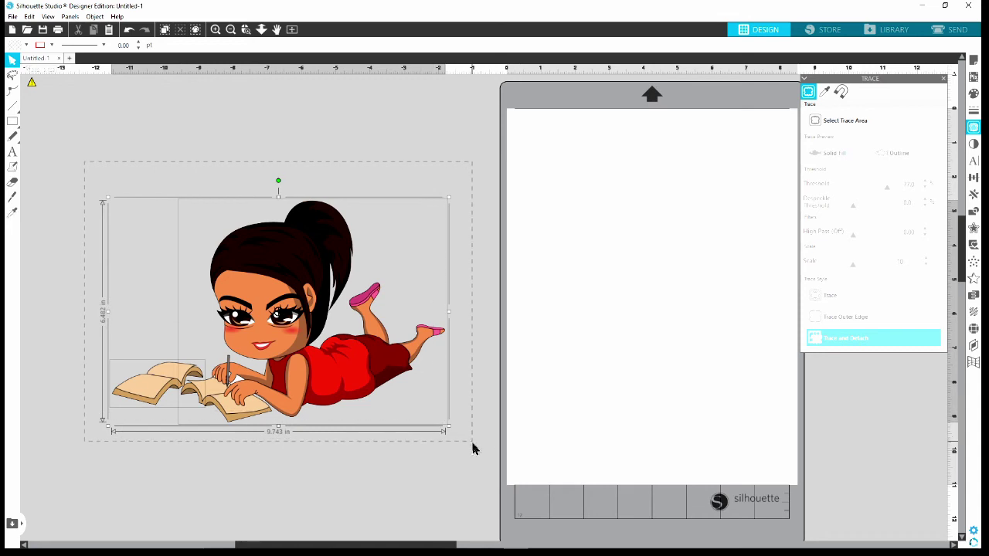
pyautogui.moveTo(473, 449); pyautogui.dragTo(466, 446)
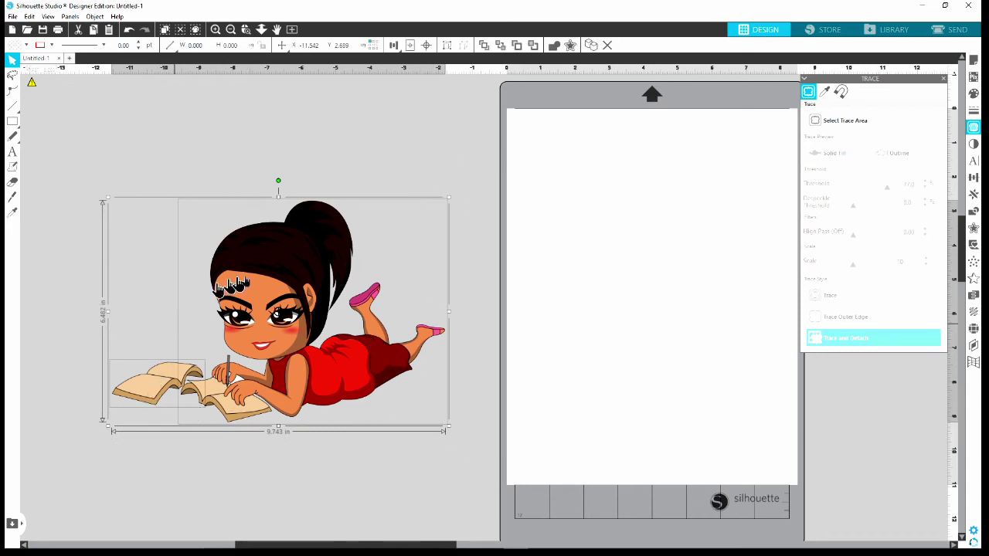
pyautogui.click(93, 17)
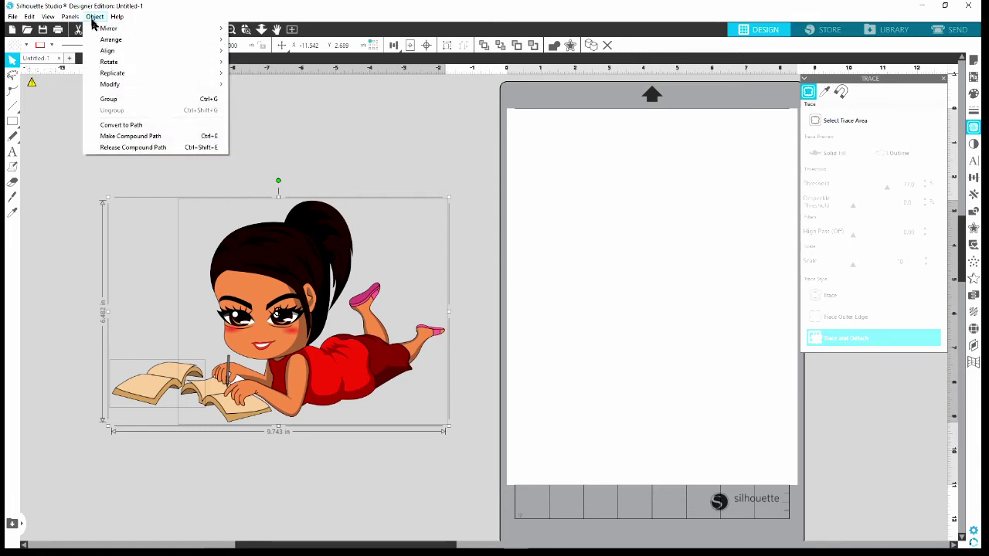
pyautogui.click(117, 16)
pyautogui.click(95, 16)
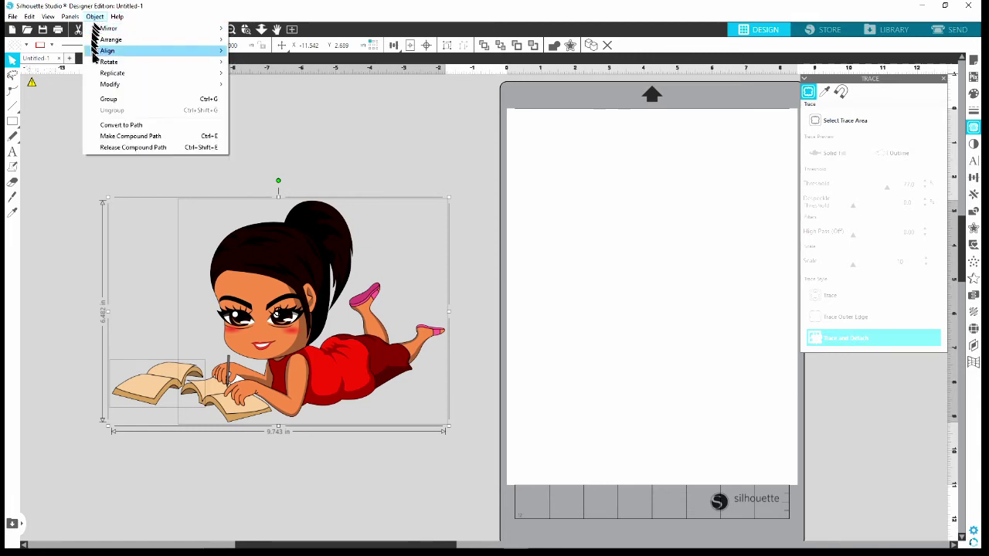
pyautogui.click(109, 100)
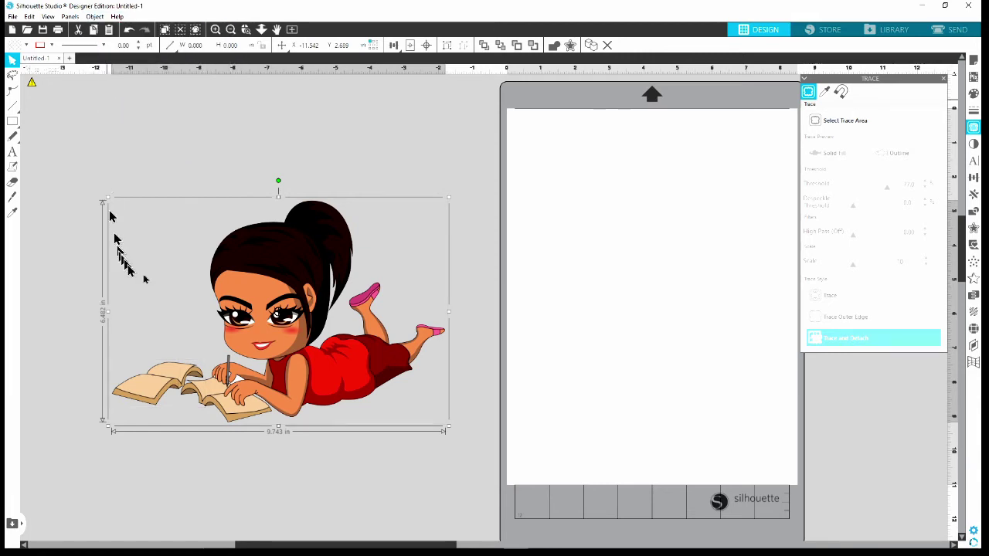
pyautogui.moveTo(325, 371); pyautogui.dragTo(290, 379)
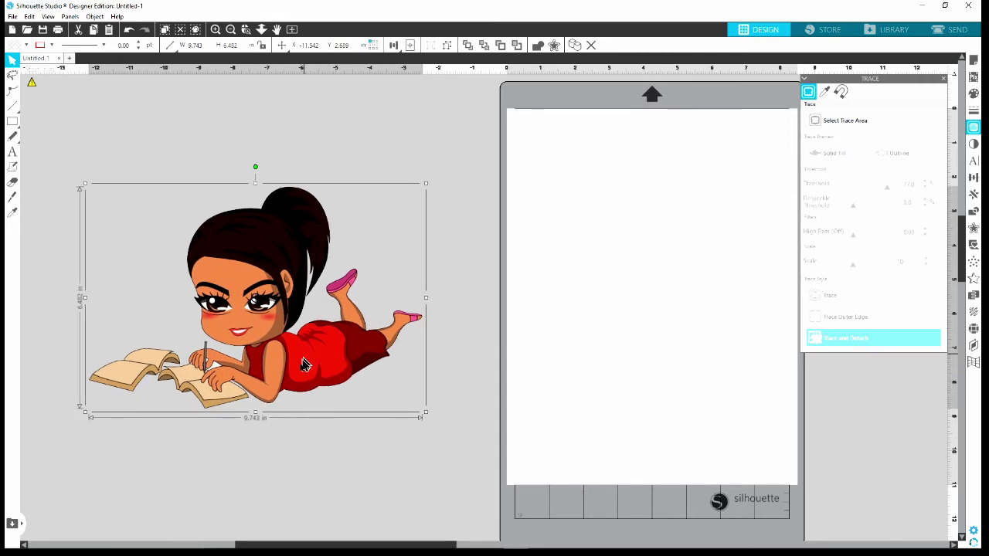
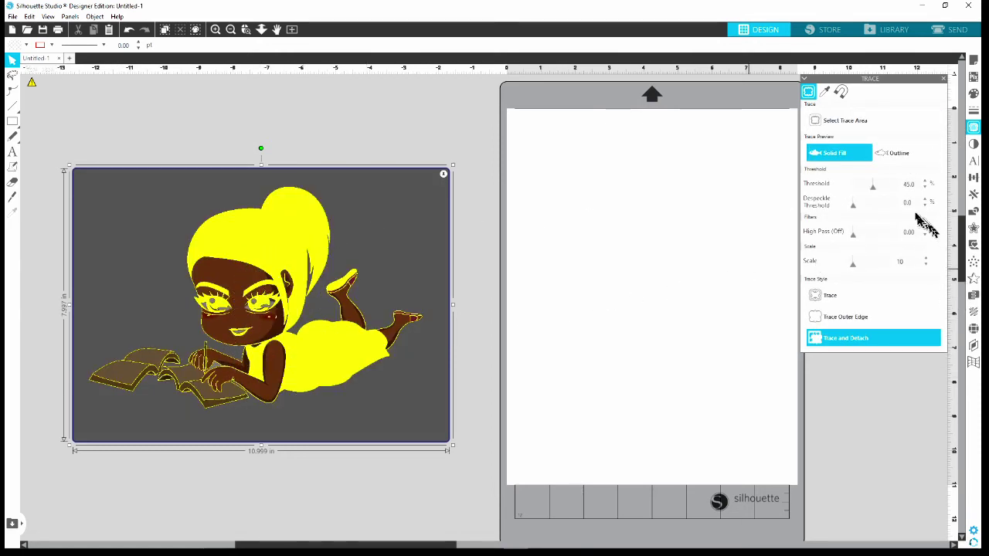
# Set the trace threshold to 79% and trace the outer edge of the grouped artwork
pyautogui.moveTo(873, 192); pyautogui.dragTo(883, 194)
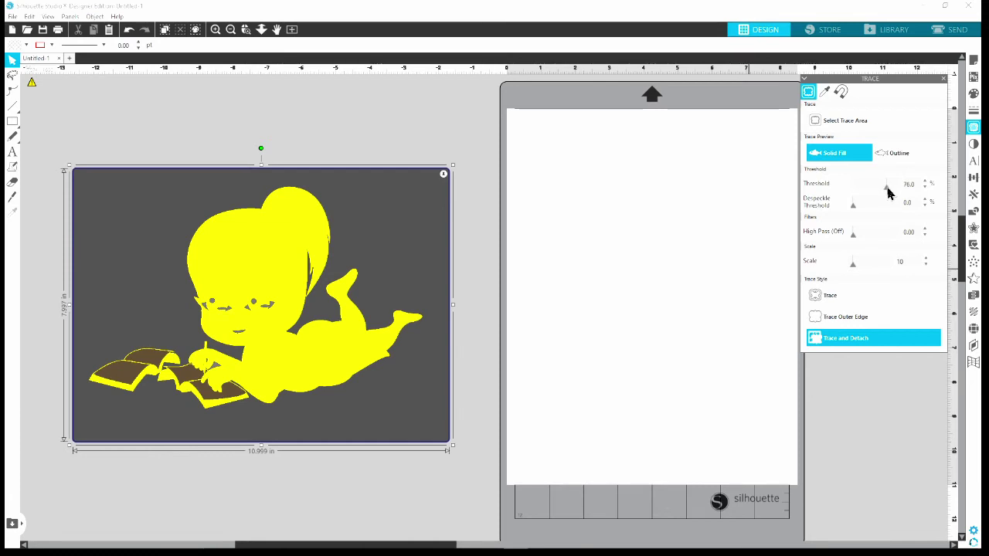
pyautogui.moveTo(888, 193); pyautogui.dragTo(889, 193)
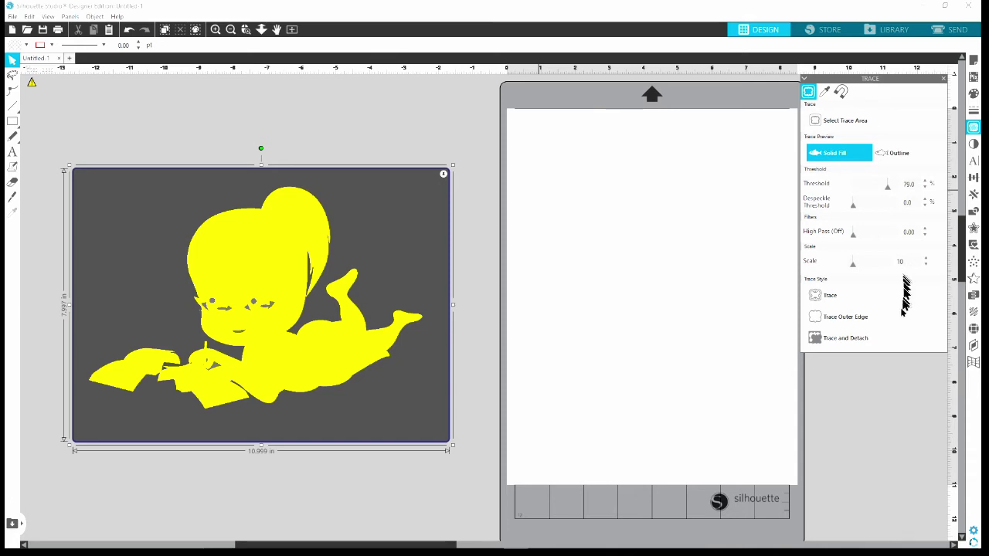
pyautogui.click(853, 318)
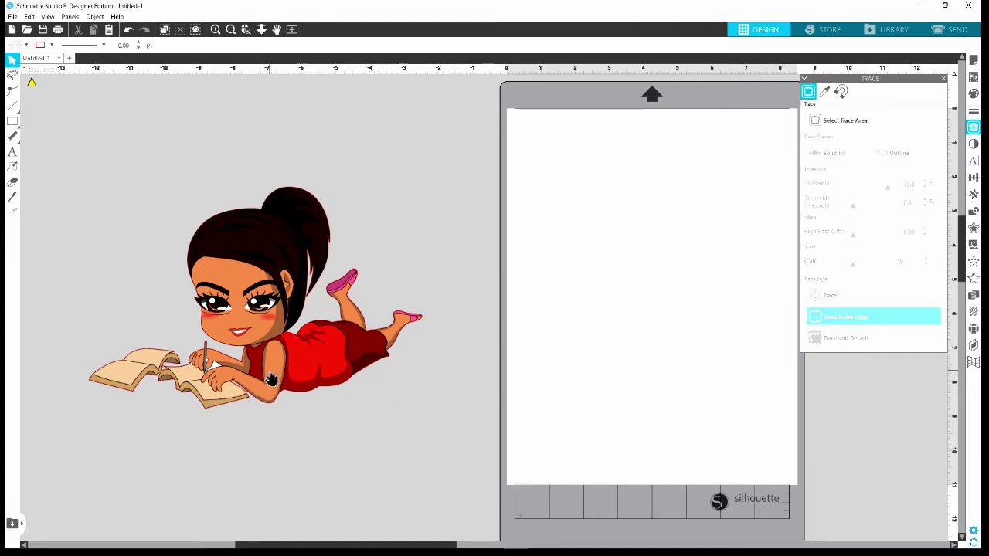
# Move the artwork up and away from its traced outline to inspect the cut line, and undo the moves
pyautogui.moveTo(272, 375); pyautogui.dragTo(377, 296)
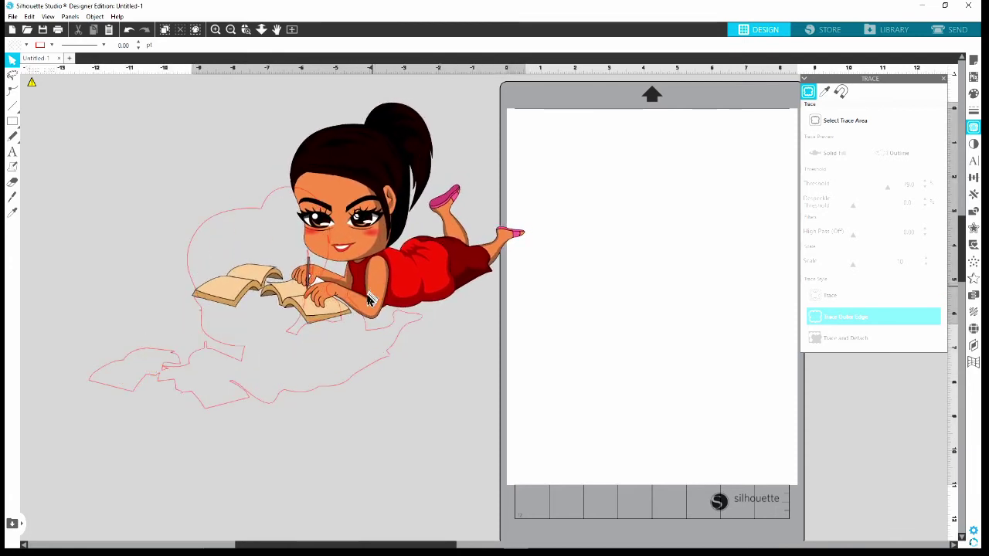
pyautogui.moveTo(369, 301); pyautogui.dragTo(364, 309)
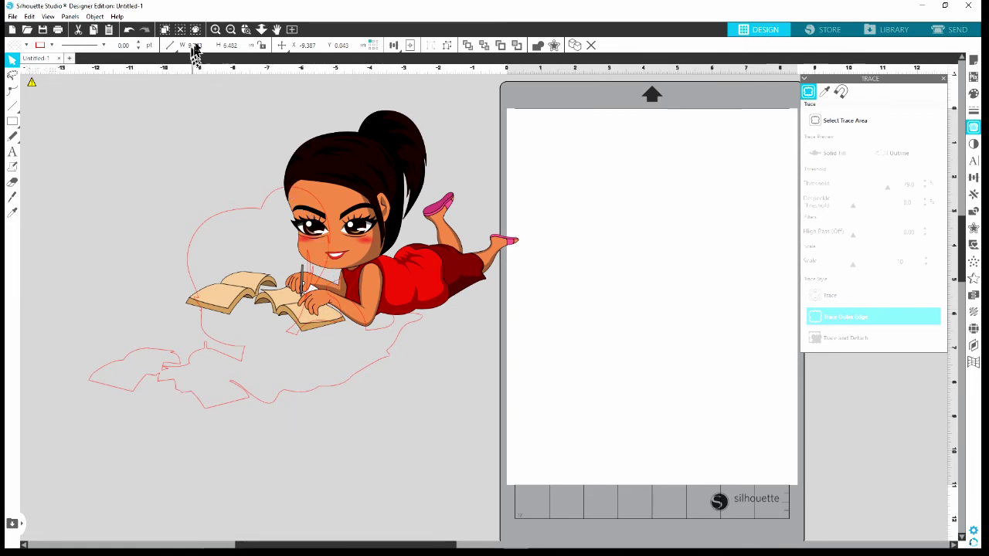
pyautogui.click(129, 33)
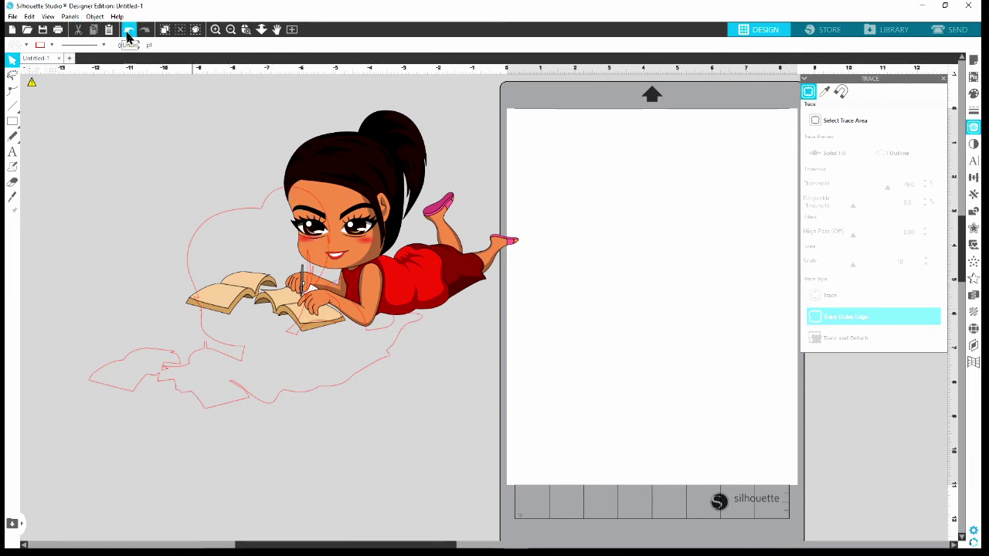
pyautogui.click(129, 33)
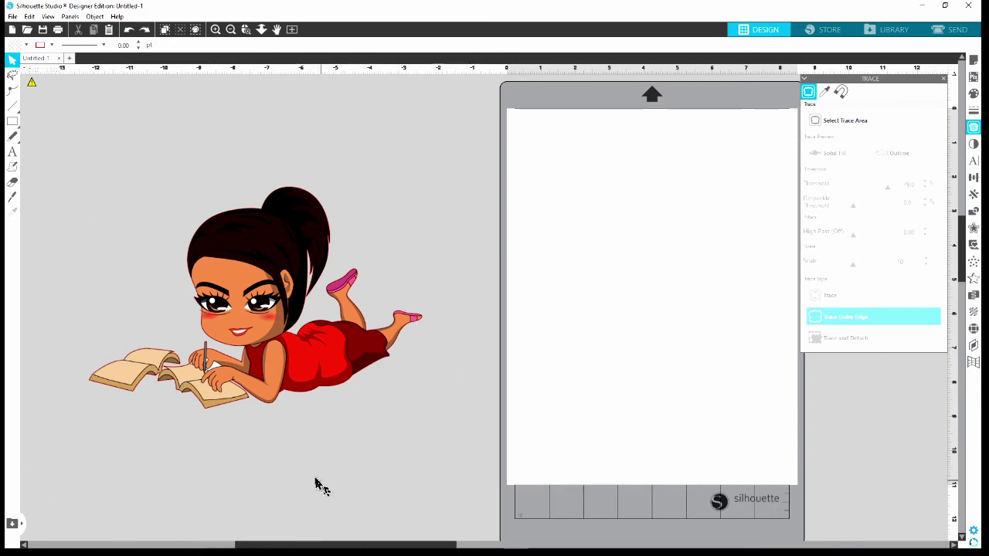
# Select the artwork and its traced outline in turn to tell the two objects apart
pyautogui.click(215, 406)
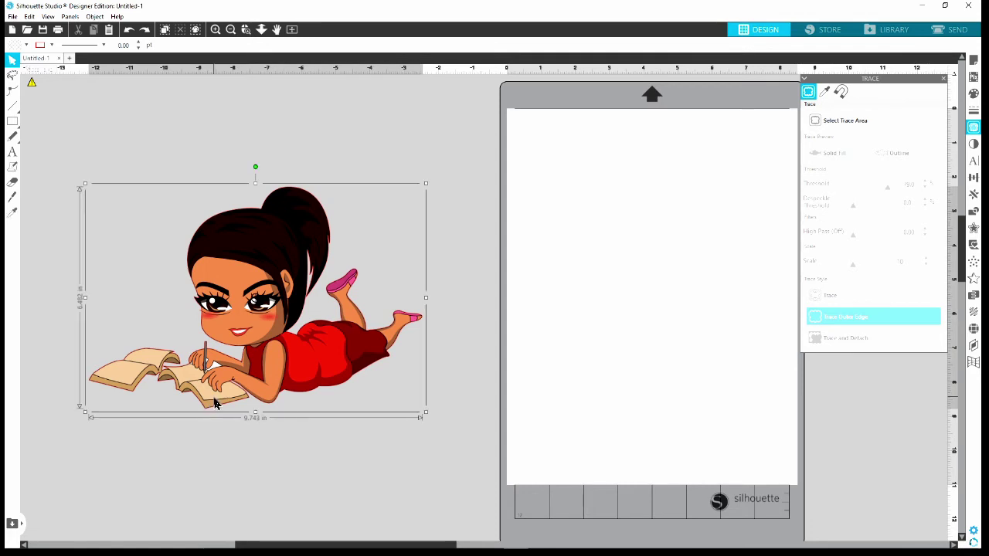
pyautogui.click(211, 429)
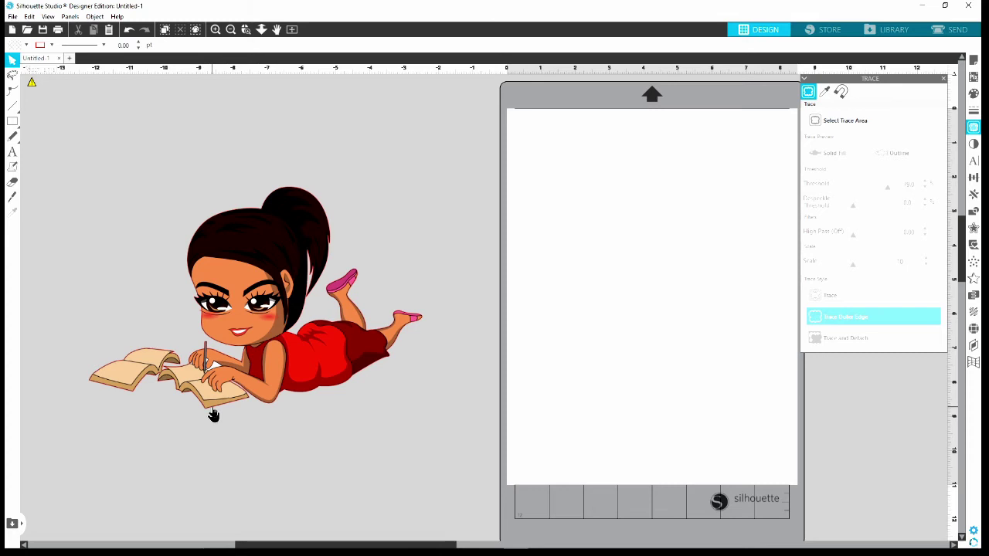
pyautogui.click(214, 415)
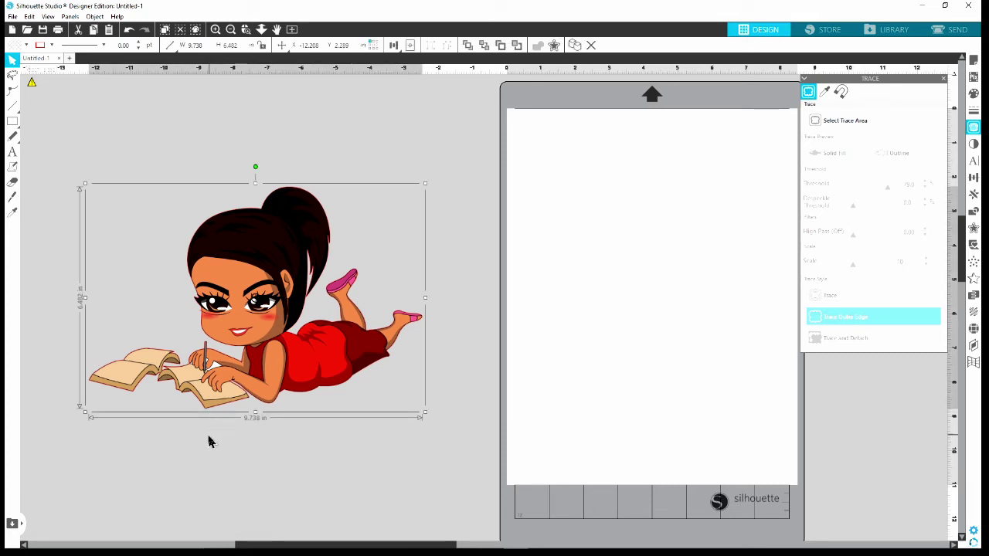
pyautogui.click(232, 332)
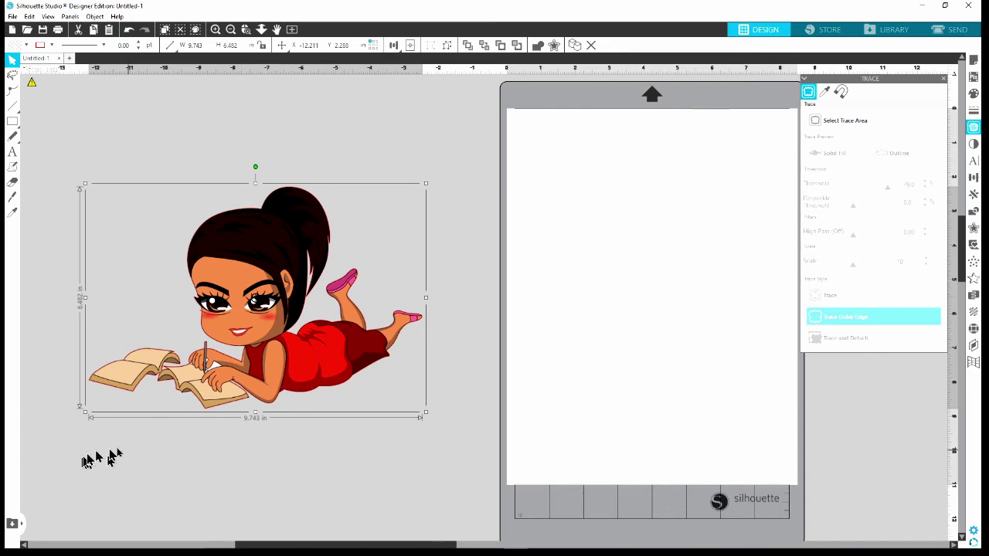
pyautogui.click(197, 463)
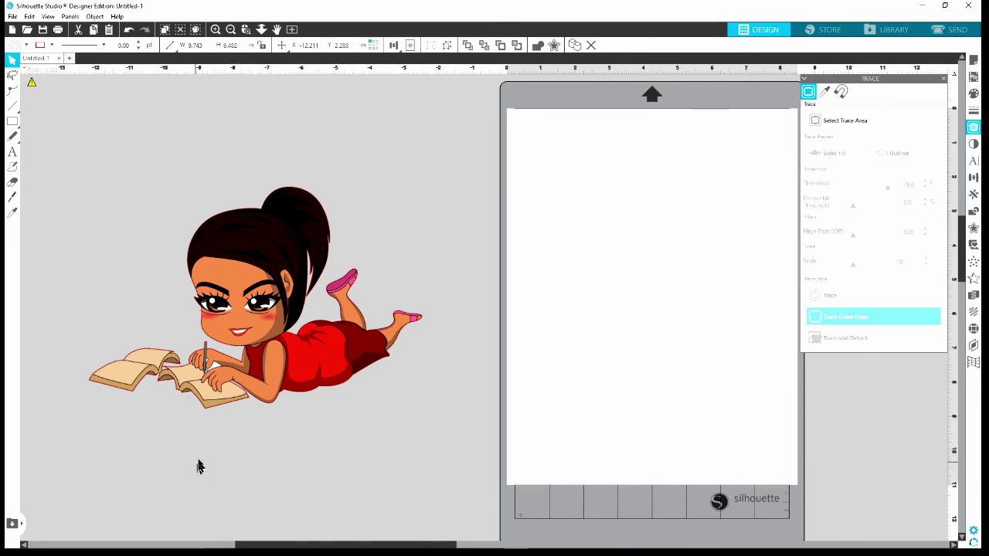
pyautogui.click(207, 417)
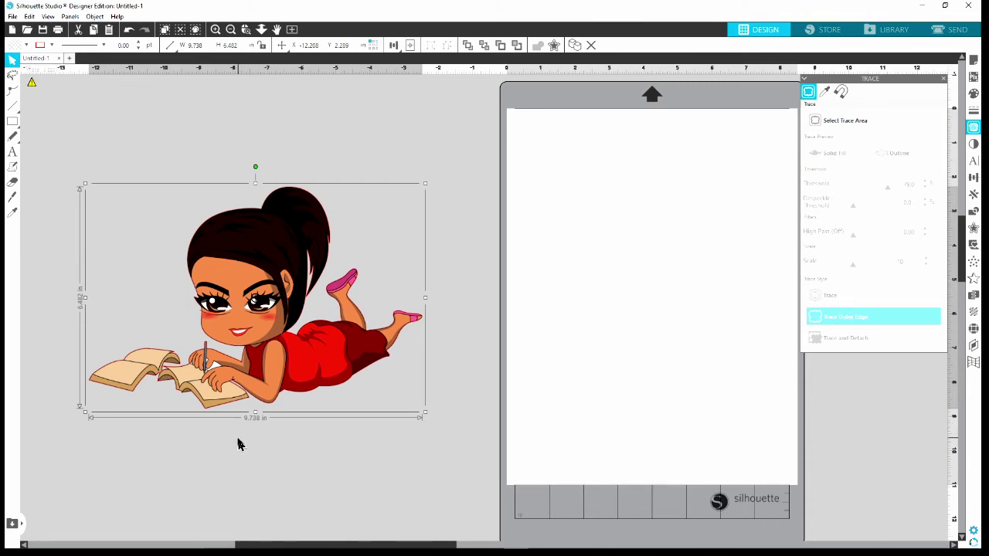
pyautogui.click(234, 440)
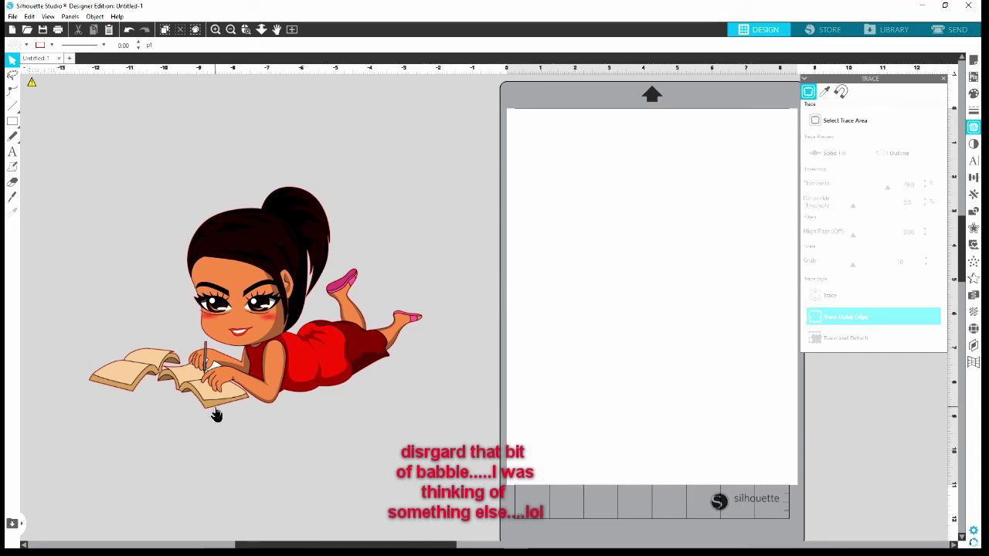
# Offset the traced outline by 0.125 in with rounded corners, and cut away the original tight outline
pyautogui.click(215, 414)
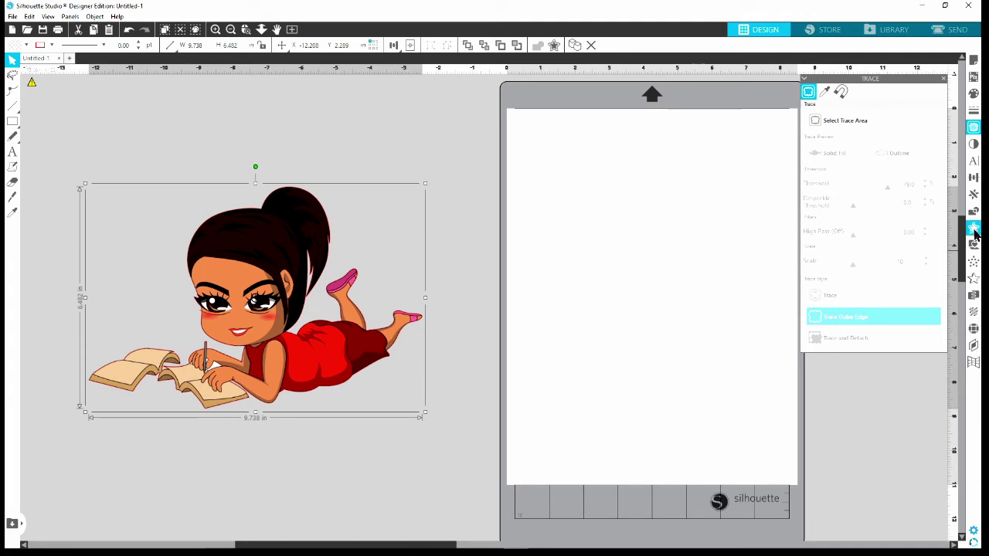
pyautogui.click(974, 232)
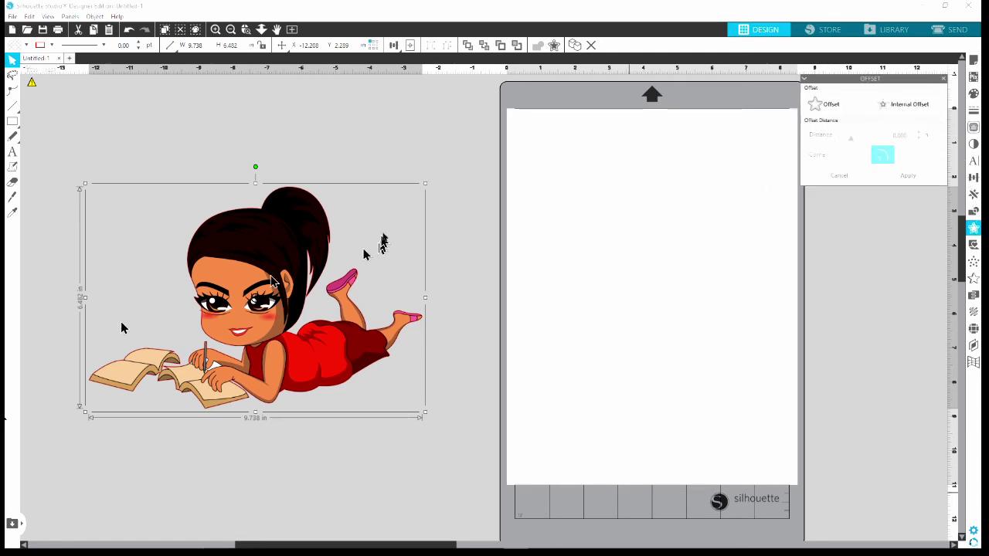
pyautogui.click(831, 104)
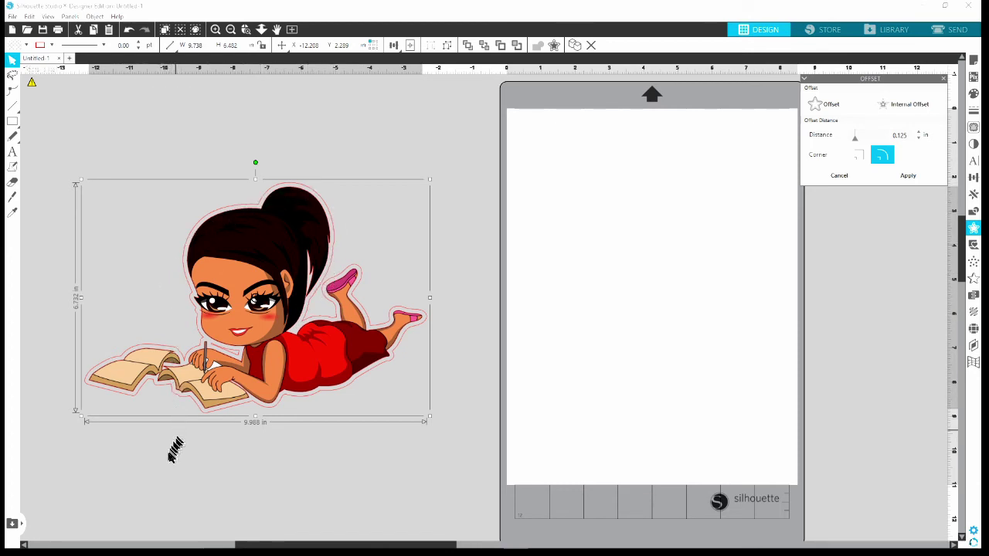
pyautogui.moveTo(966, 552)
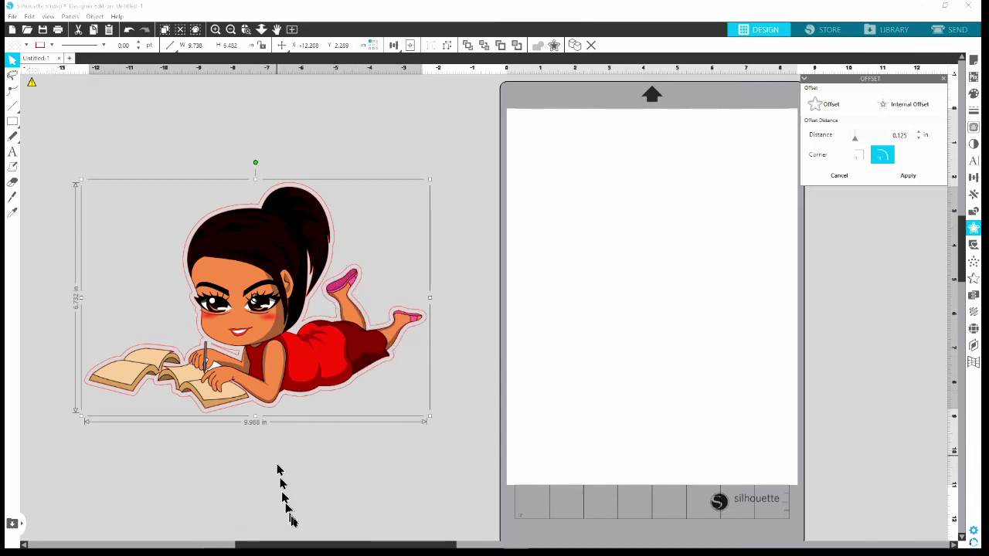
pyautogui.click(596, 285)
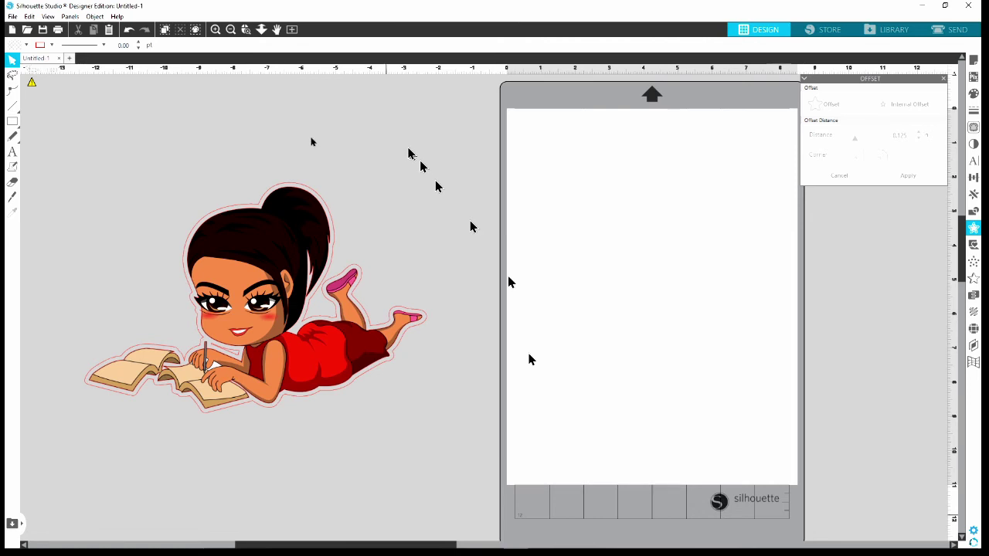
pyautogui.click(214, 414)
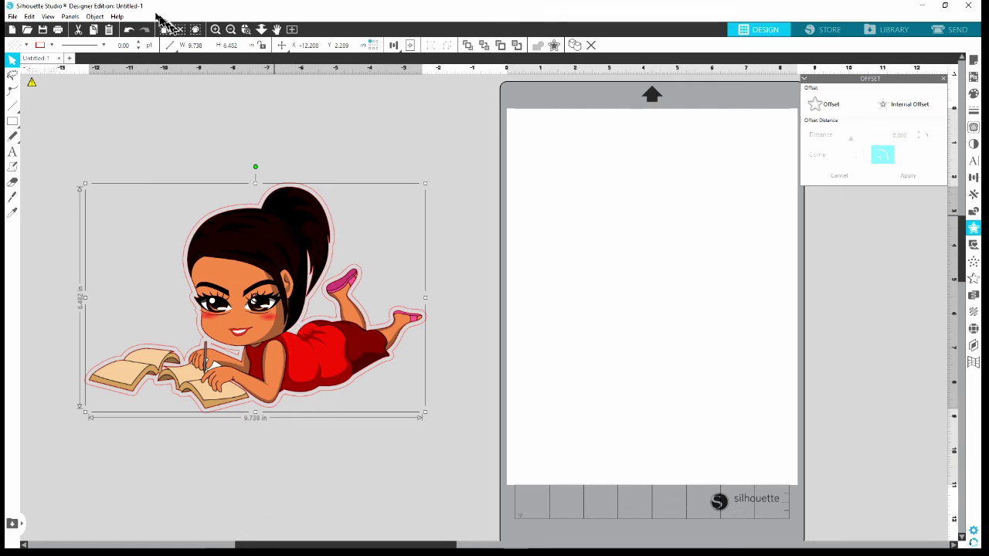
pyautogui.click(78, 35)
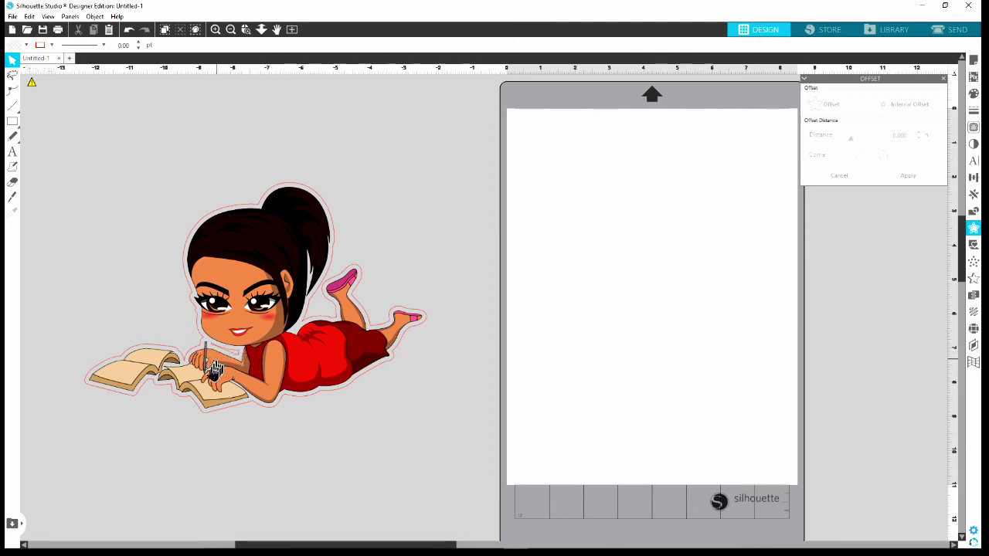
# Release the compound path of the offset outline around the artwork and deselect its pieces
pyautogui.click(204, 420)
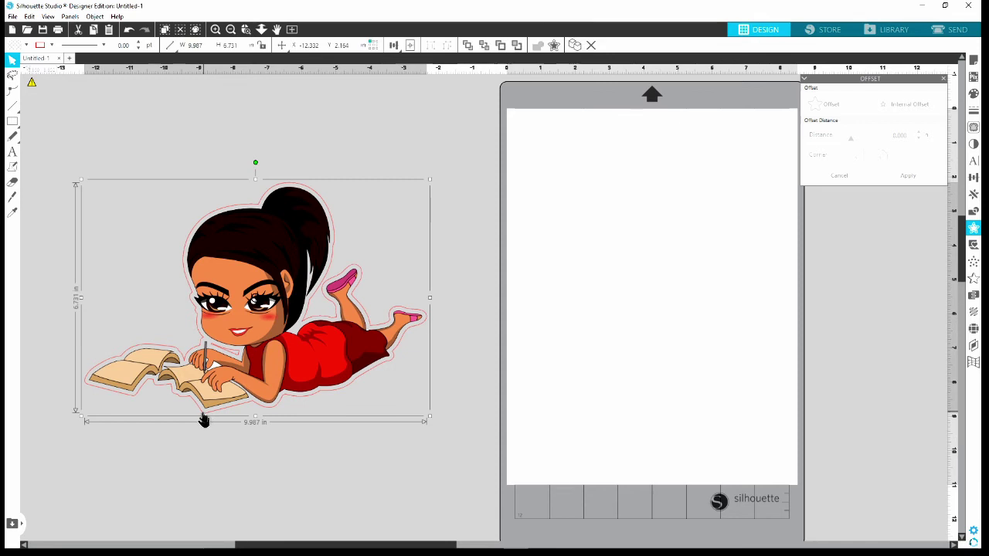
pyautogui.rightClick(204, 420)
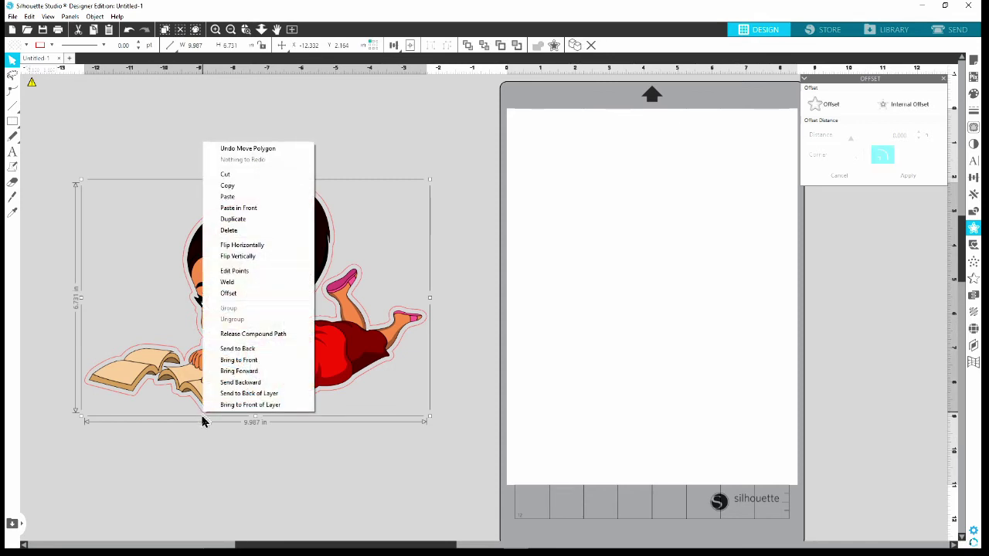
pyautogui.click(280, 337)
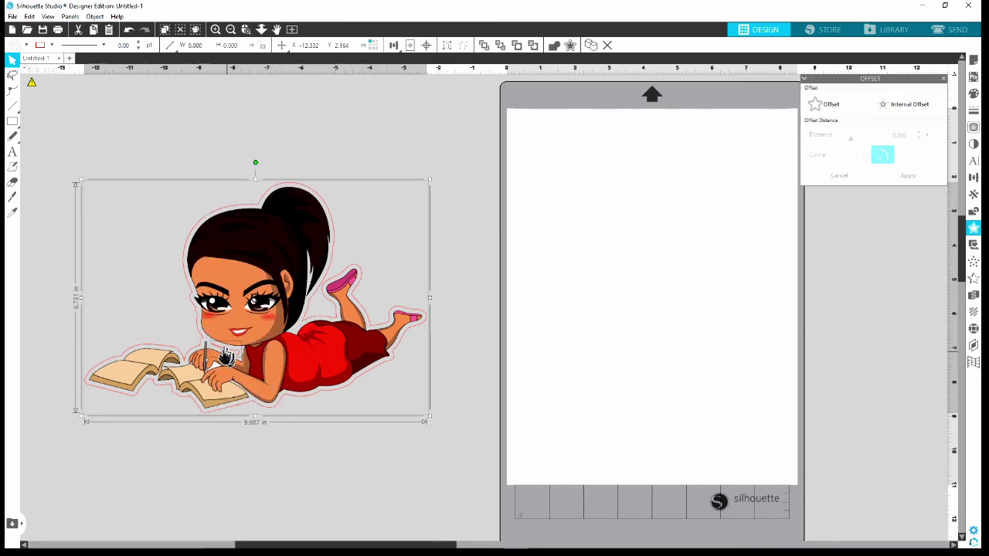
pyautogui.click(562, 345)
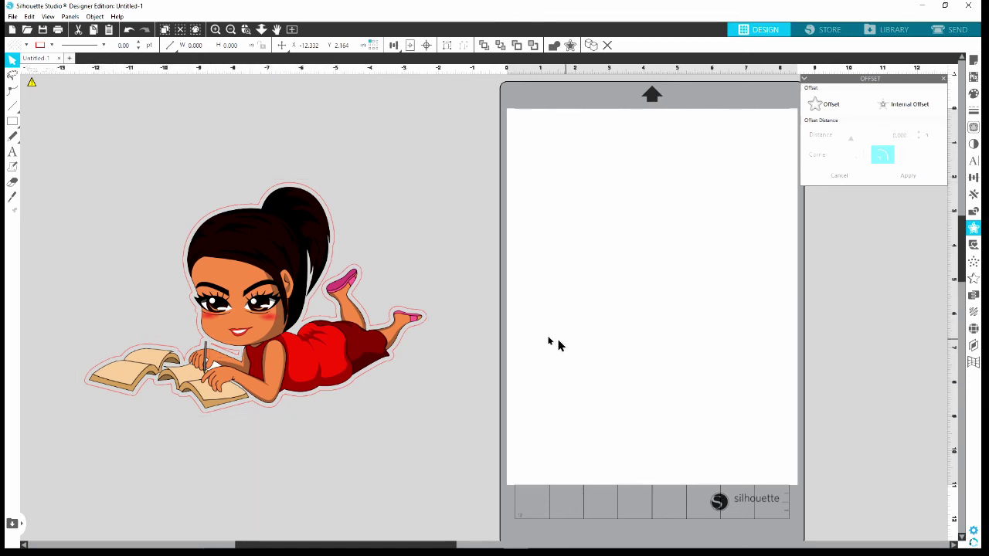
# Cut away the small leftover piece of the offset outline between the girl's chin and hands
pyautogui.click(229, 357)
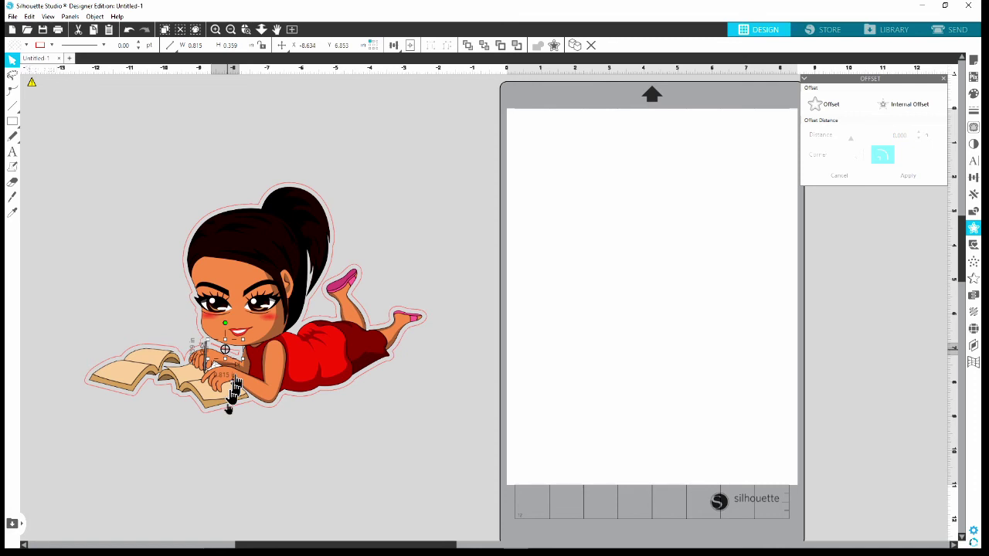
pyautogui.click(77, 33)
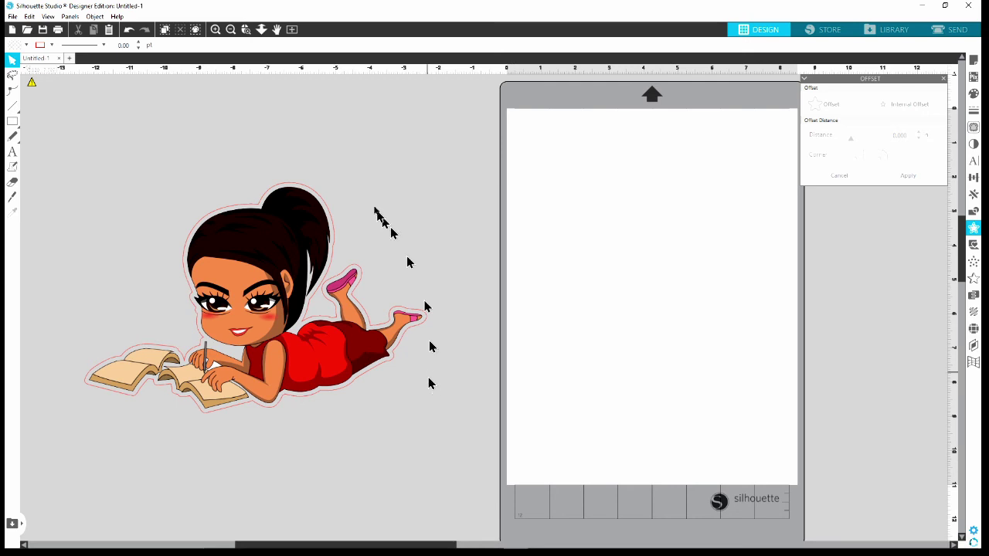
# Set both the line colour and the fill of the offset outline around the artwork to white
pyautogui.click(236, 415)
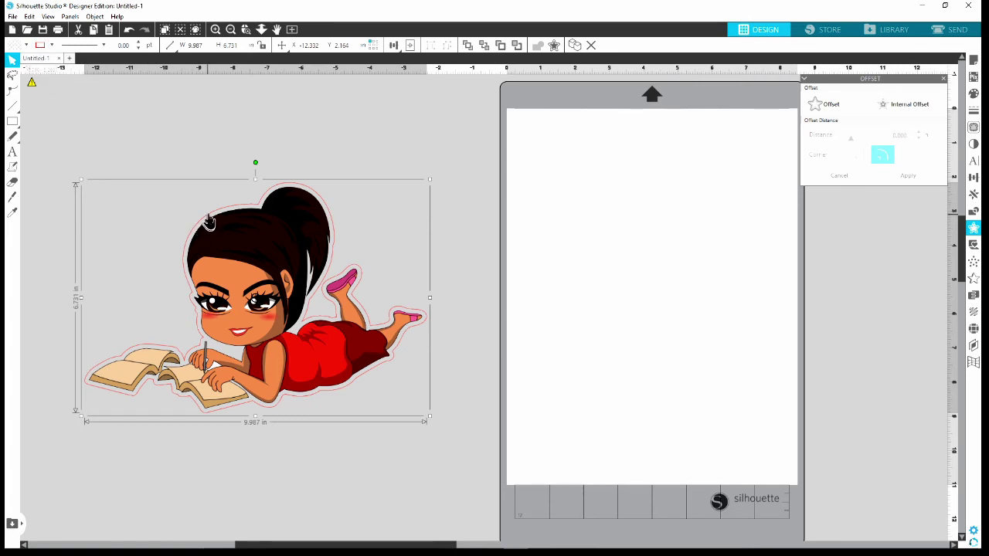
pyautogui.click(52, 46)
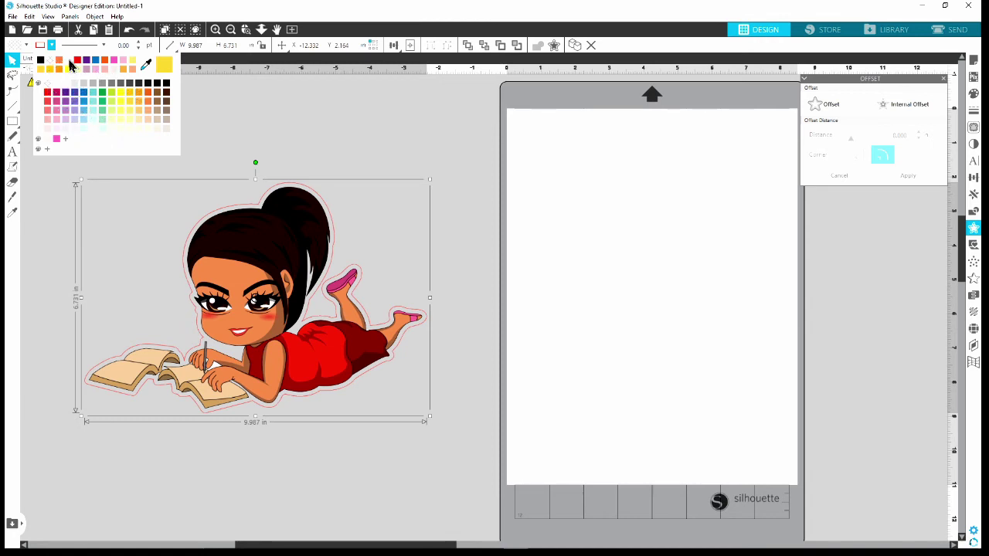
pyautogui.click(70, 61)
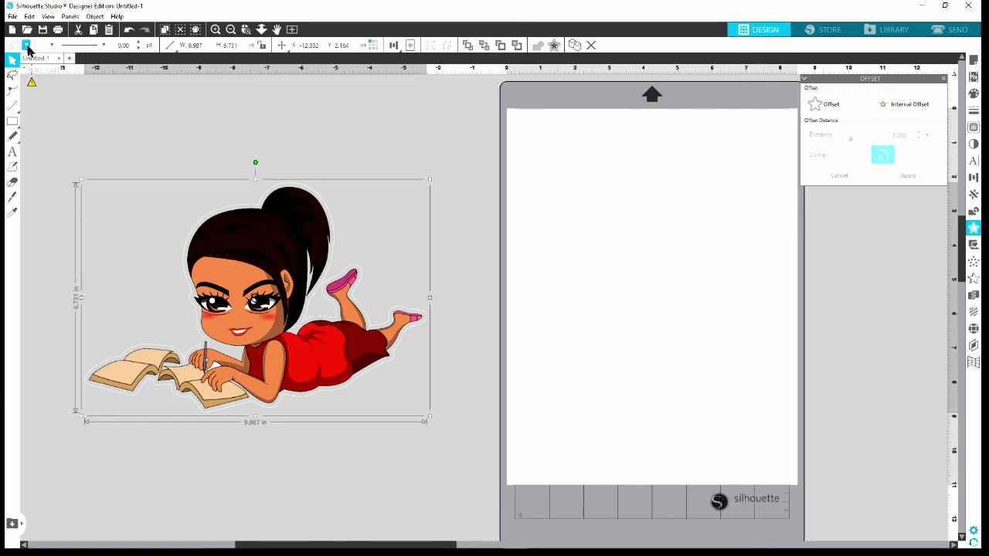
pyautogui.click(27, 46)
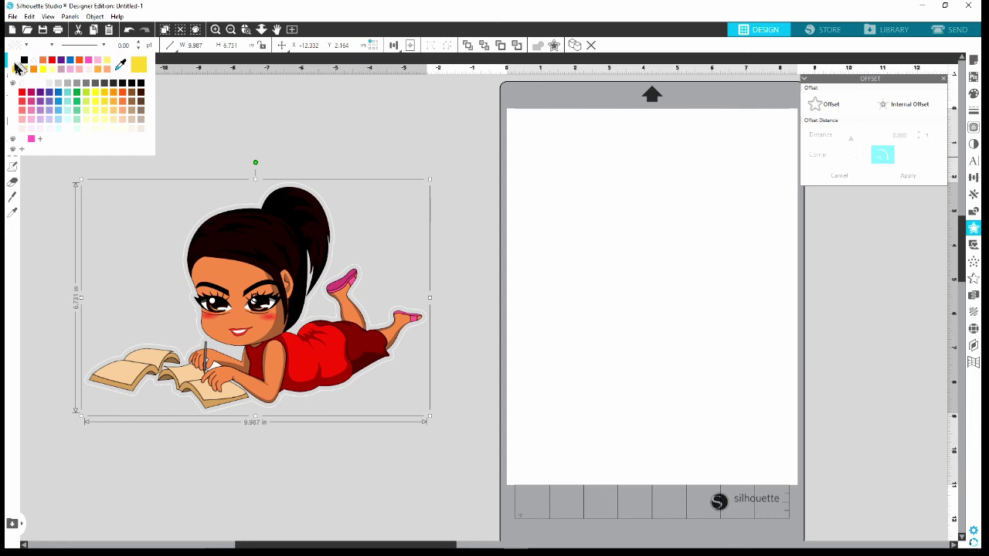
pyautogui.click(16, 64)
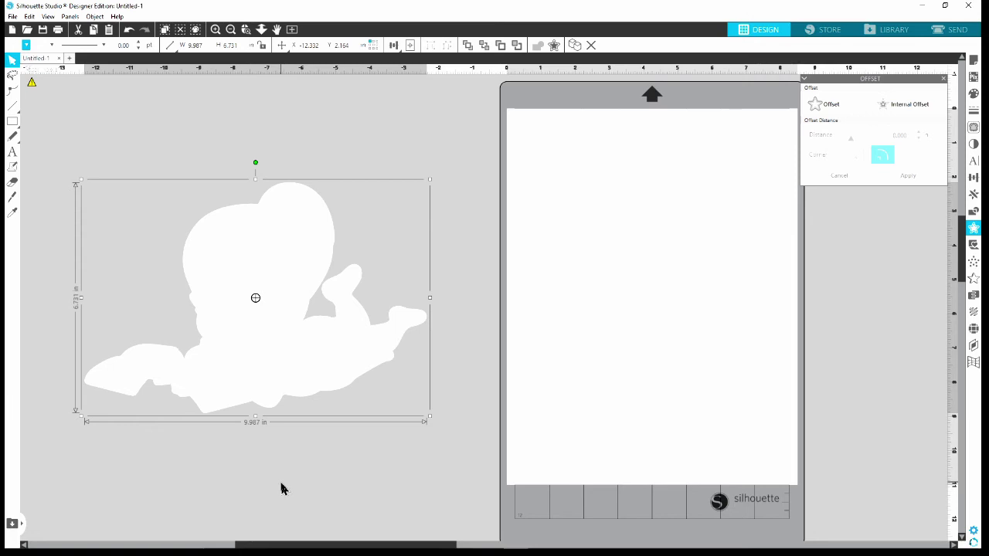
# Send the white-filled offset shape to the back, behind the girl-and-books artwork, and deselect it
pyautogui.rightClick(238, 361)
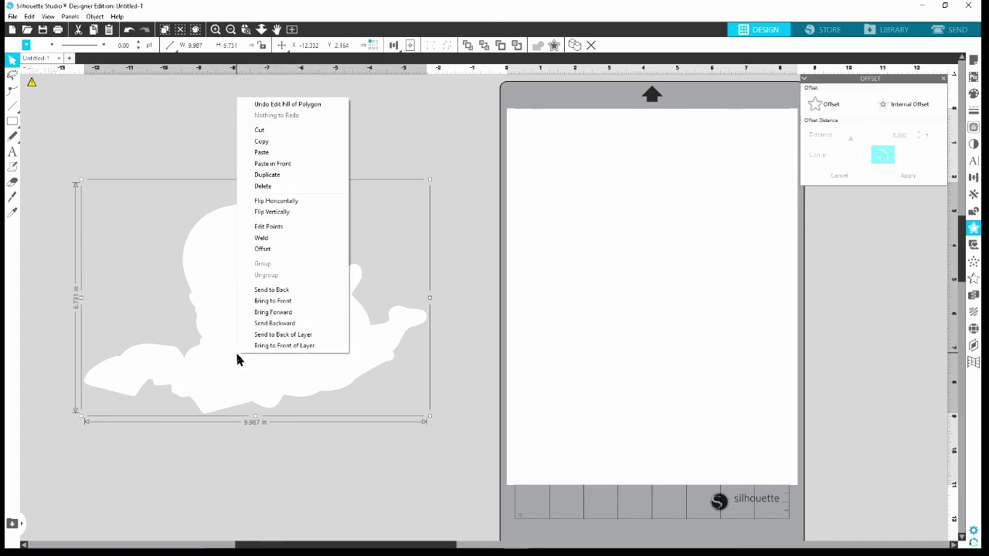
pyautogui.click(270, 291)
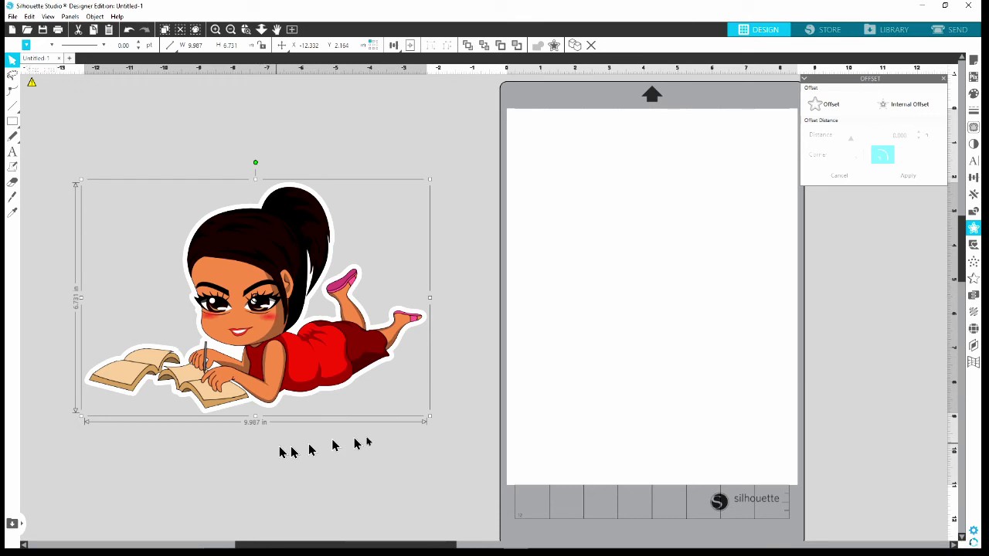
pyautogui.click(593, 220)
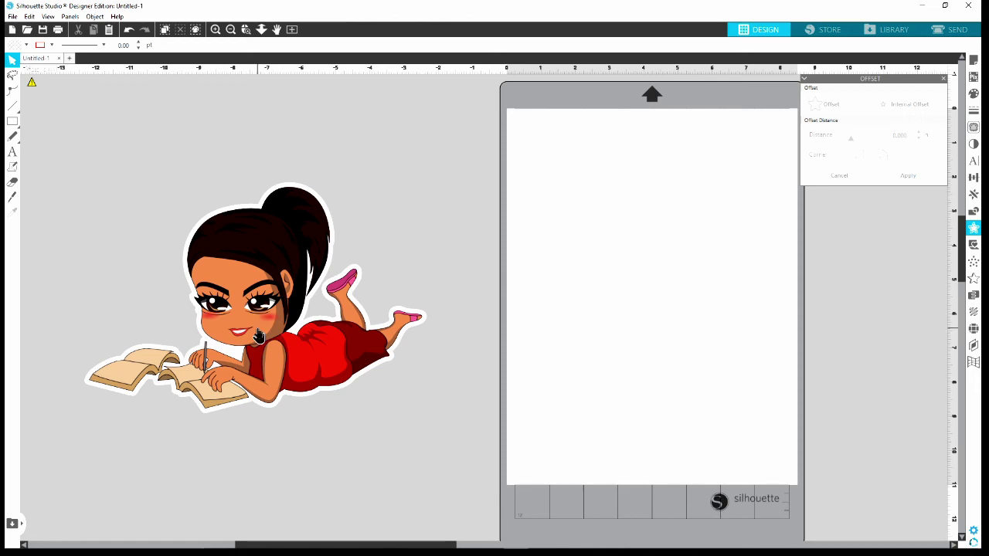
# Move the artwork off its white backing to check that they are separate objects, and undo the move
pyautogui.moveTo(259, 334); pyautogui.dragTo(288, 313)
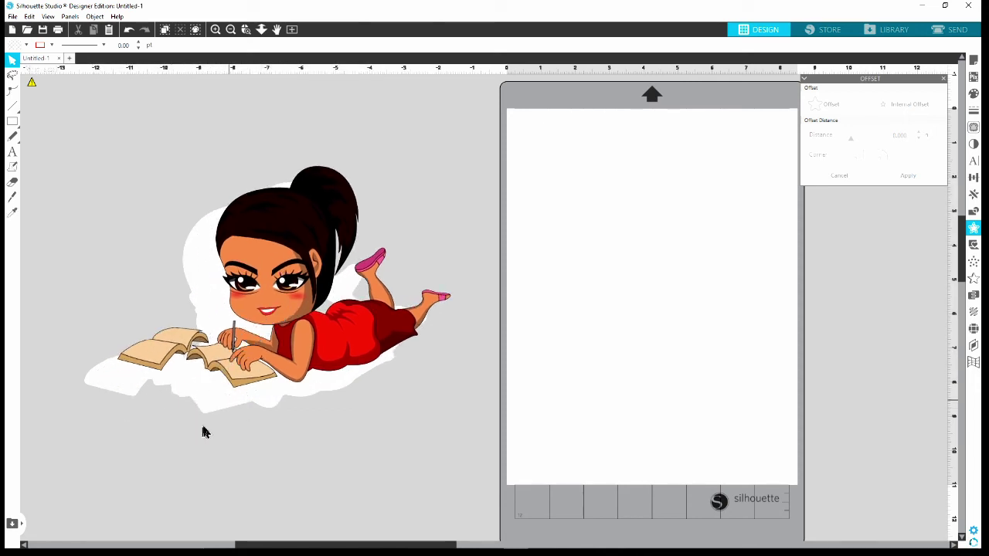
pyautogui.click(128, 33)
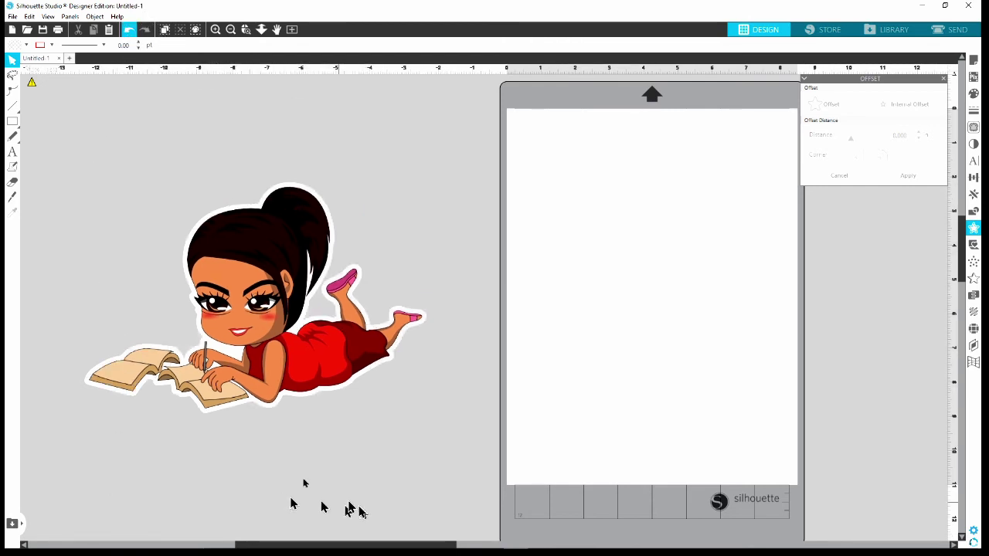
# Group the artwork with its white backing, shift the group slightly up on the workspace, and deselect it
pyautogui.moveTo(58, 150); pyautogui.dragTo(129, 205)
pyautogui.moveTo(228, 284); pyautogui.dragTo(453, 481)
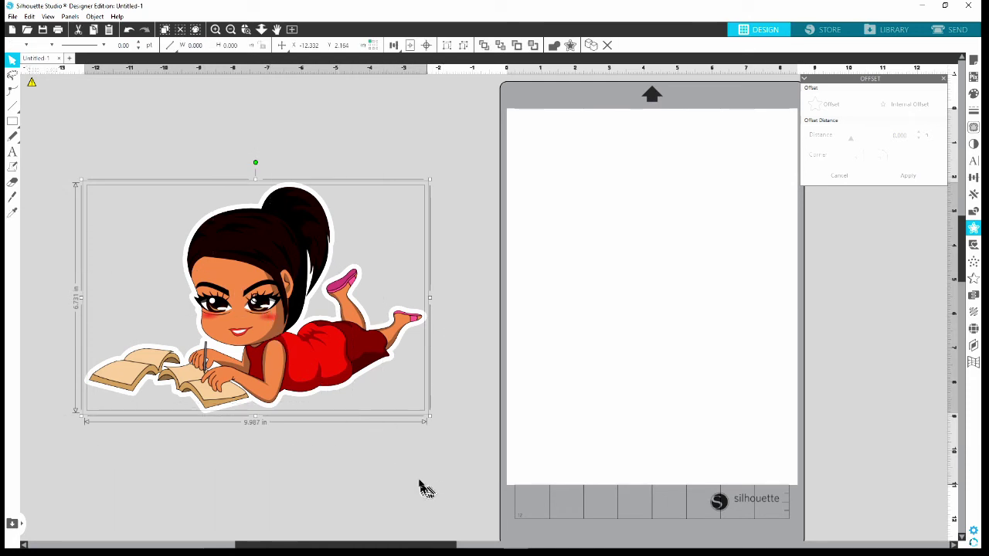
pyautogui.click(94, 17)
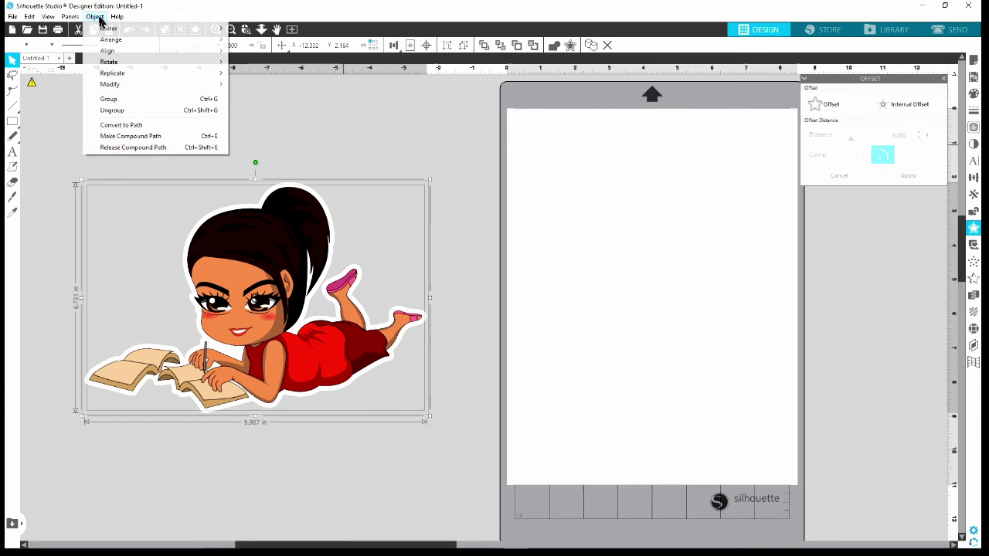
pyautogui.click(114, 100)
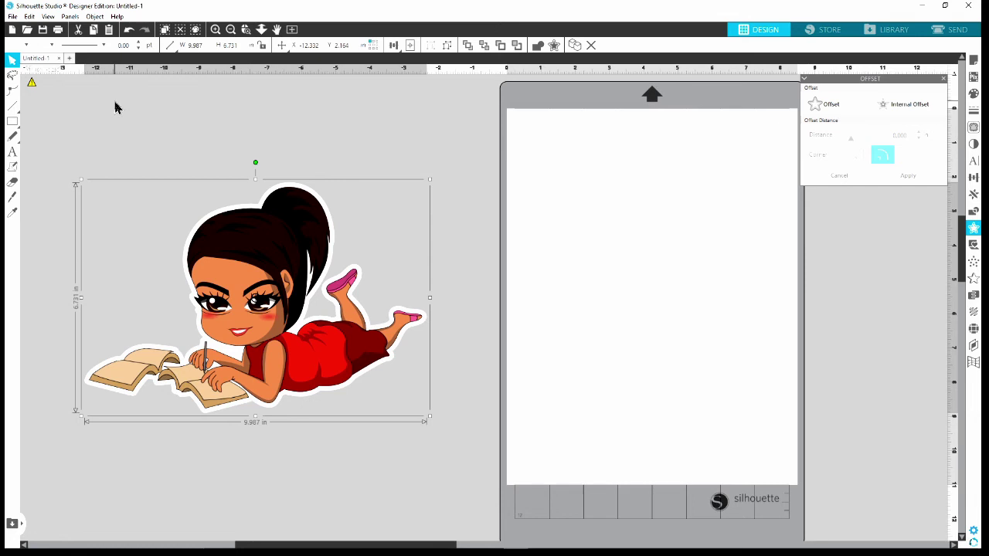
pyautogui.moveTo(226, 278); pyautogui.dragTo(247, 264)
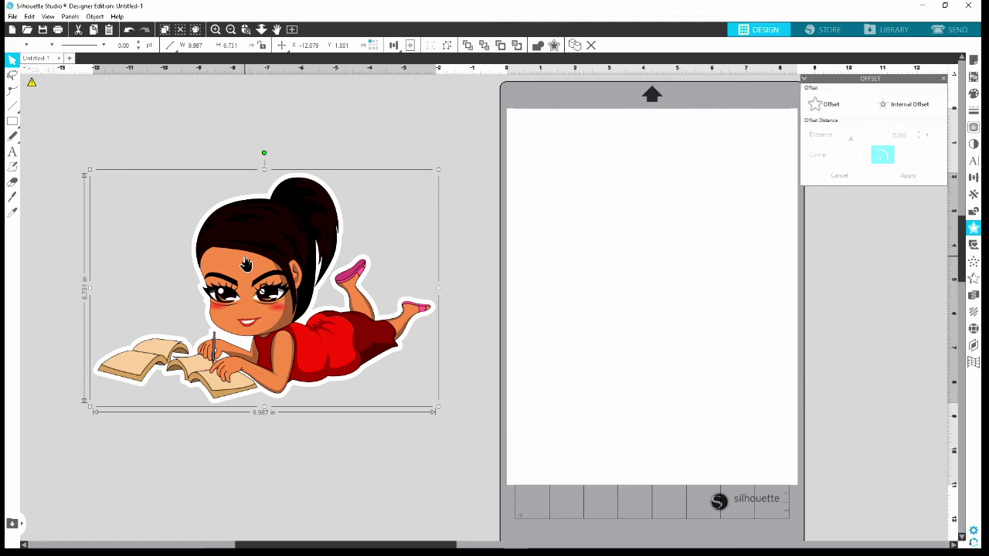
pyautogui.click(444, 152)
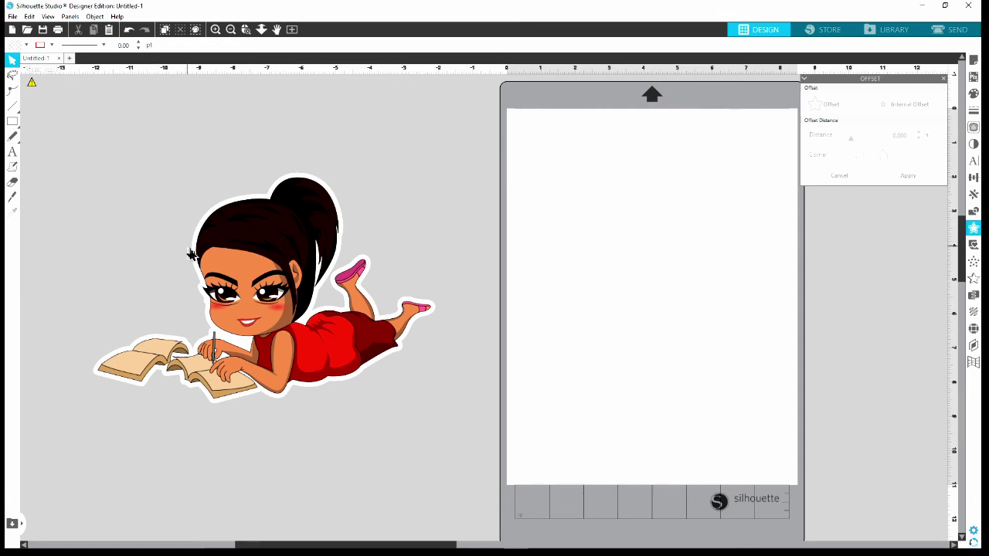
# Switch to Snipping Tool and capture a rectangular snip around the whole girl-and-books artwork with its white border
pyautogui.moveTo(319, 543)
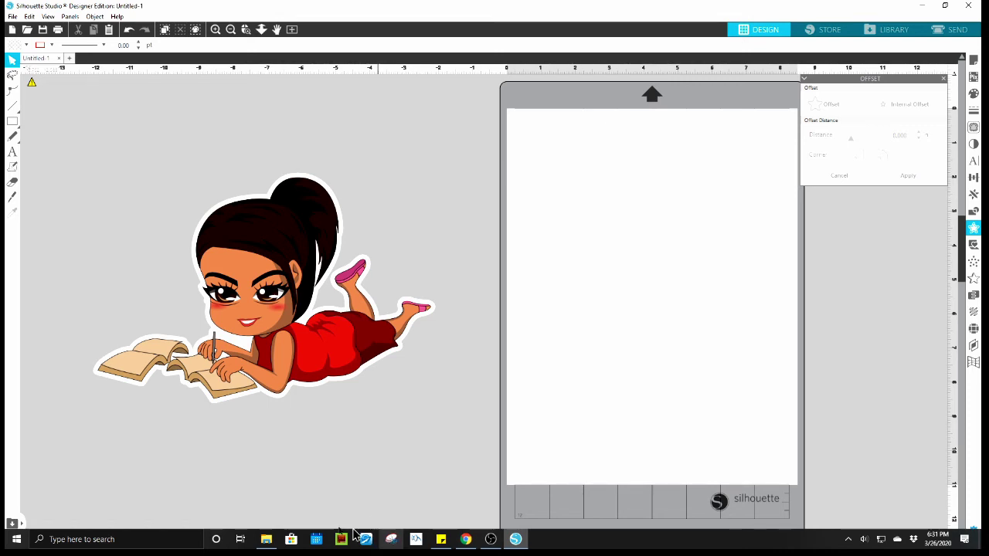
pyautogui.click(392, 541)
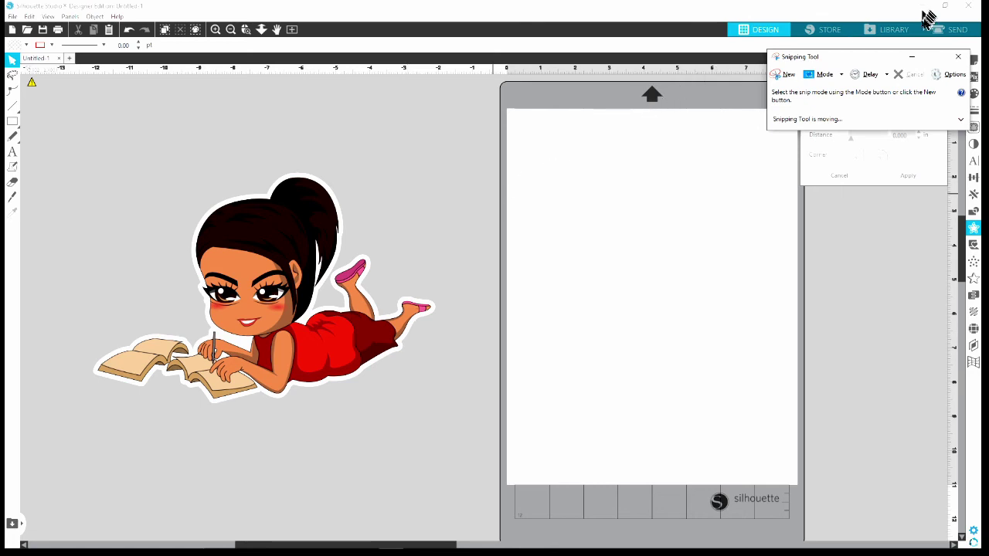
pyautogui.moveTo(895, 58); pyautogui.dragTo(627, 172)
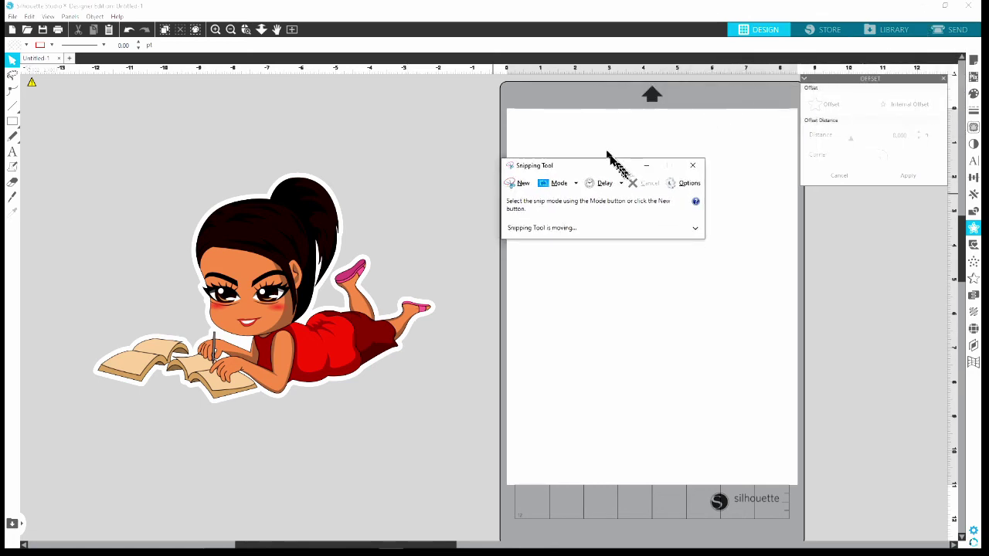
pyautogui.click(519, 183)
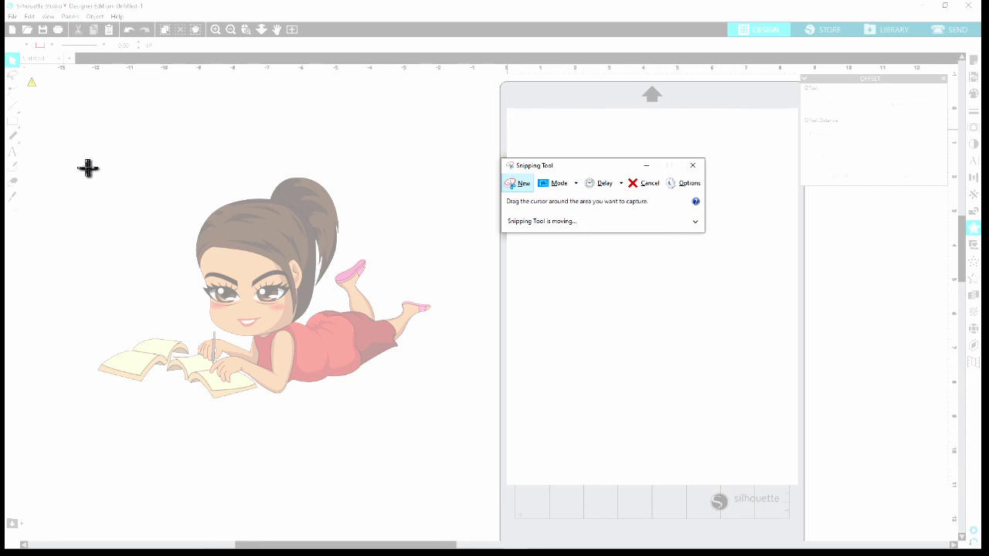
pyautogui.moveTo(89, 167); pyautogui.dragTo(89, 166)
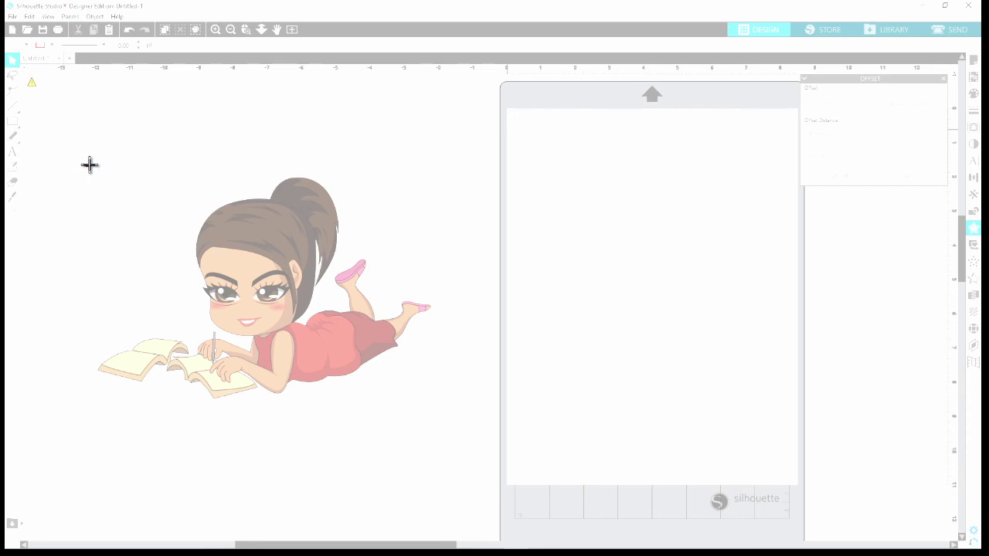
pyautogui.moveTo(89, 155); pyautogui.dragTo(449, 424)
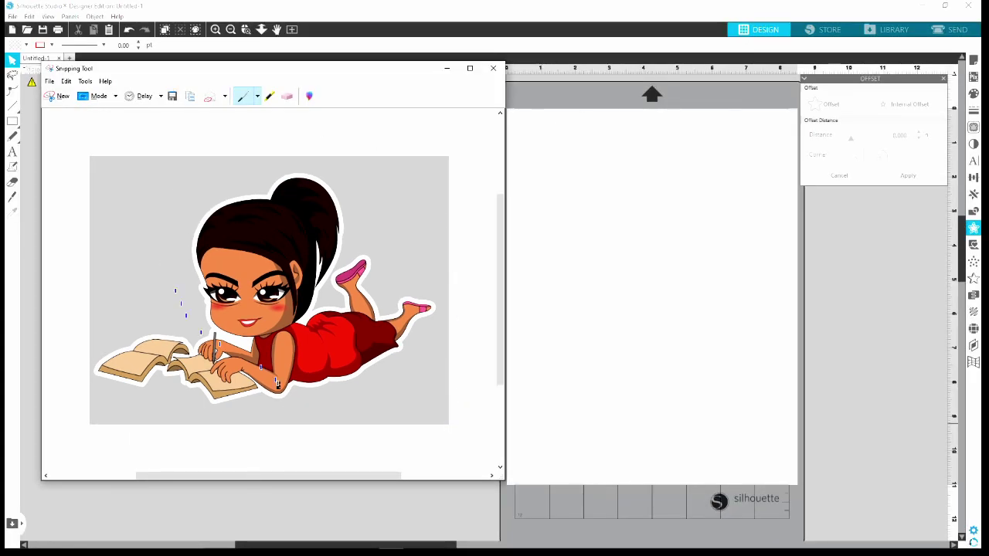
# Save the snip as a PNG in Downloads, named with the character's name followed by "- Med", and close Snipping Tool
pyautogui.click(49, 82)
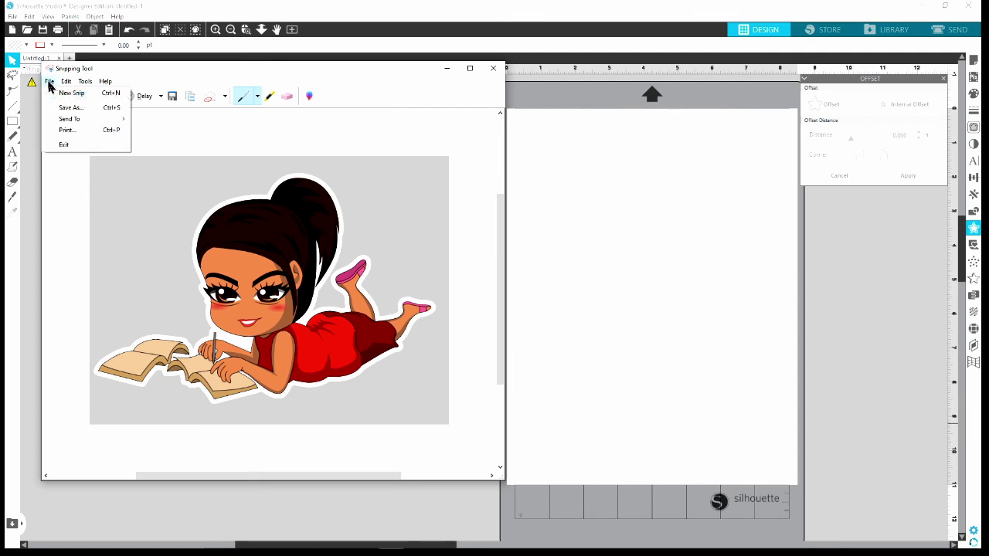
pyautogui.click(77, 110)
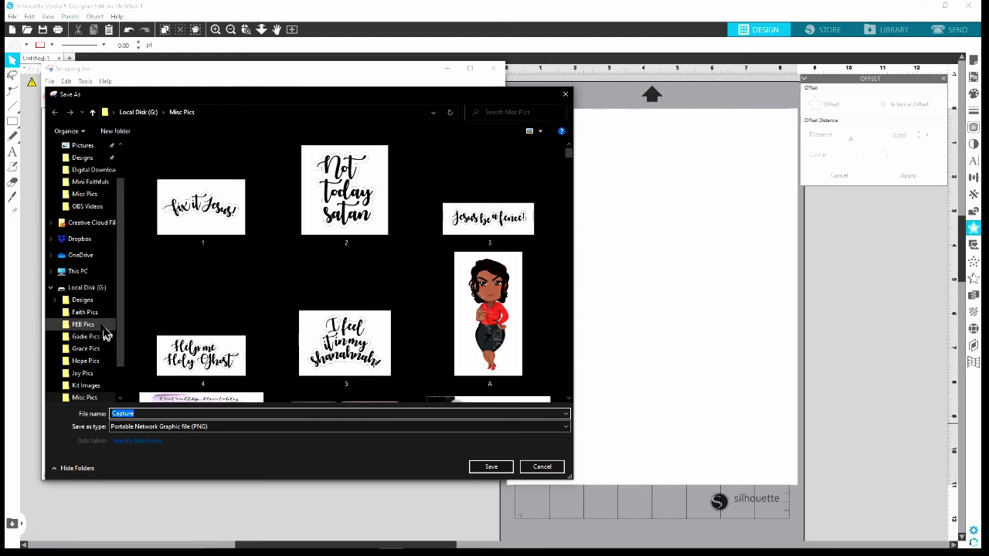
pyautogui.scroll(-1, 105, 328)
pyautogui.scroll(3, 108, 334)
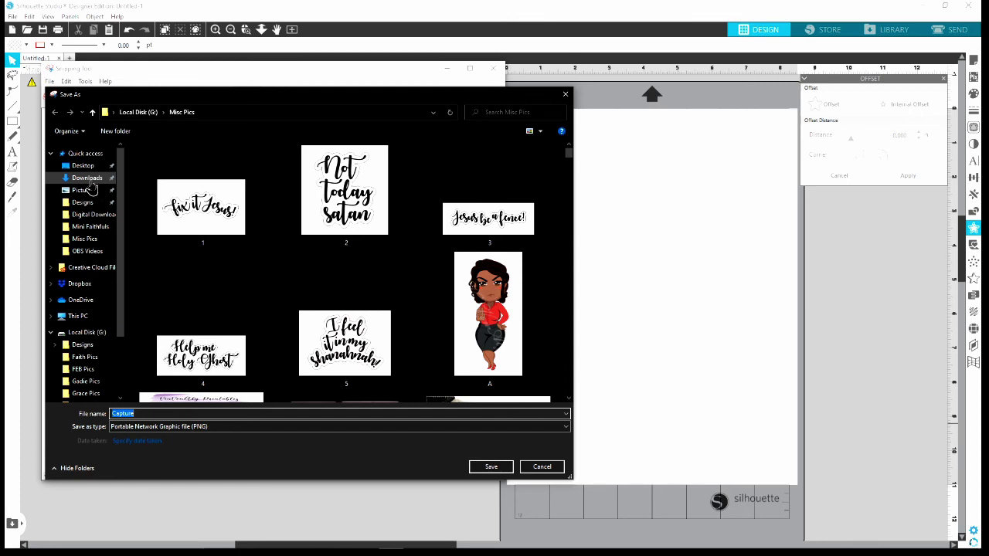
pyautogui.click(87, 178)
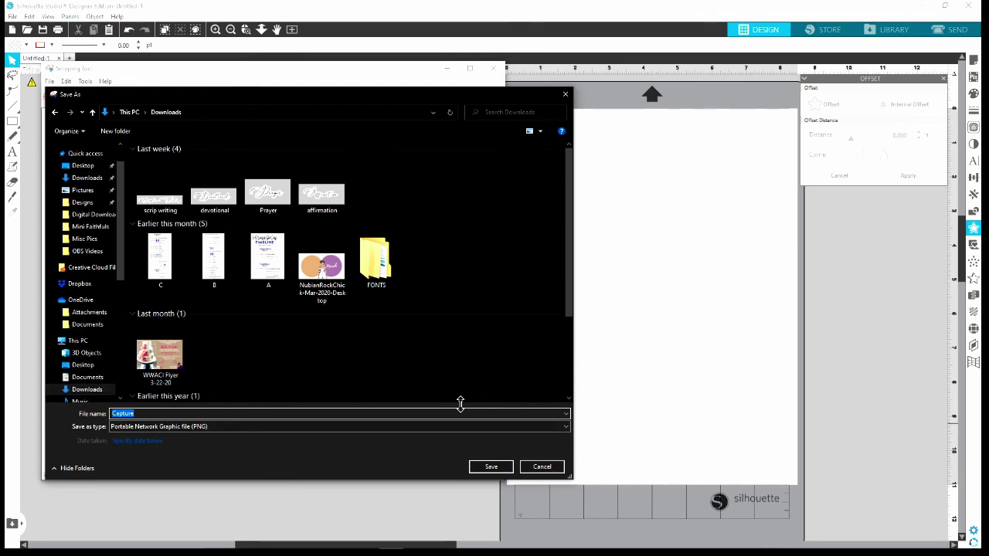
pyautogui.write('Sister')
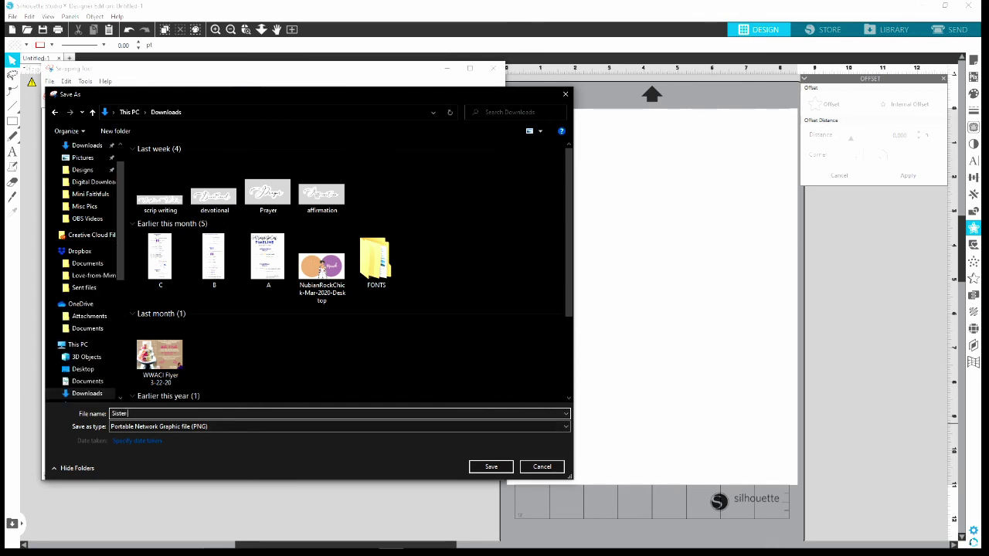
pyautogui.write(' Audrey - Med')
pyautogui.click(492, 467)
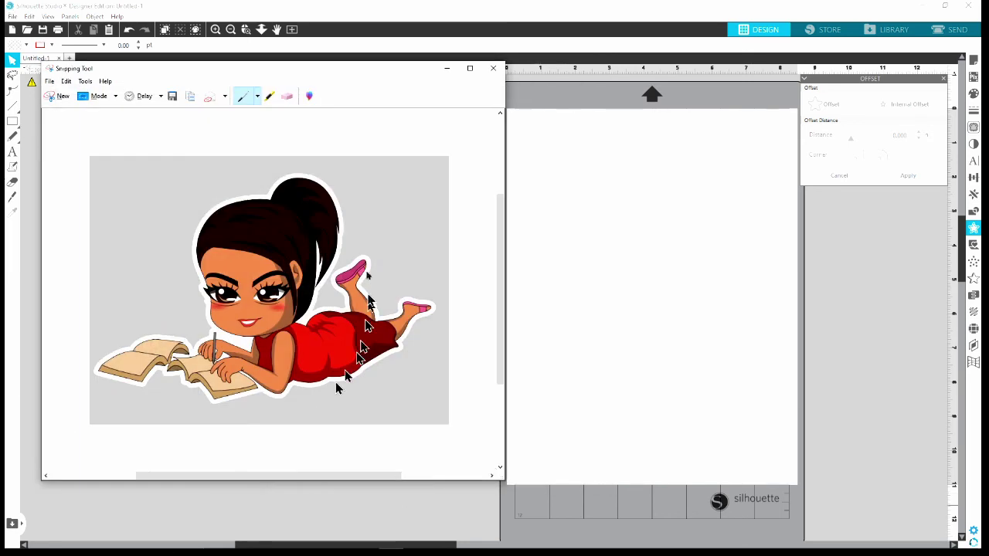
pyautogui.click(494, 69)
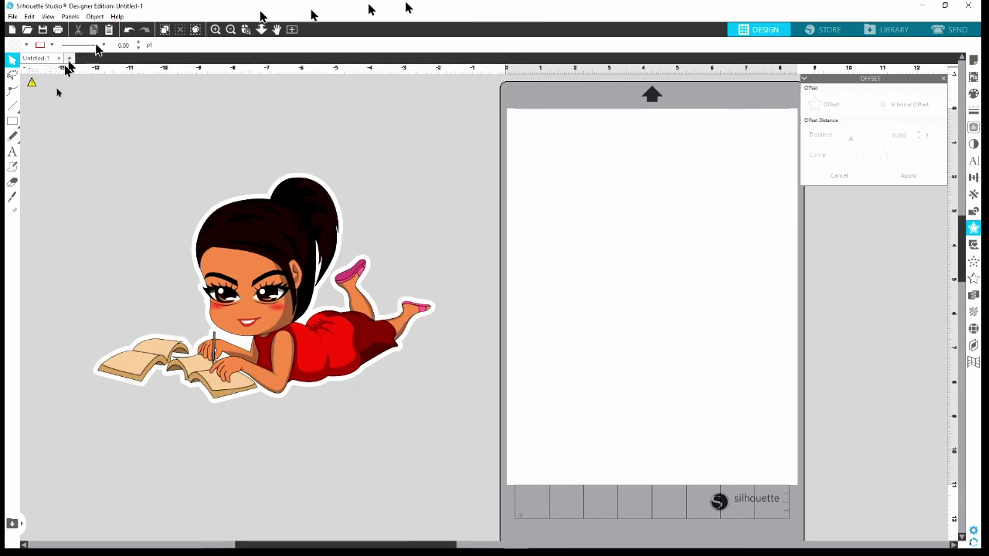
# Switch to Cricut Design Space and upload the saved "- Med" PNG of the girl artwork from Downloads
pyautogui.click(924, 8)
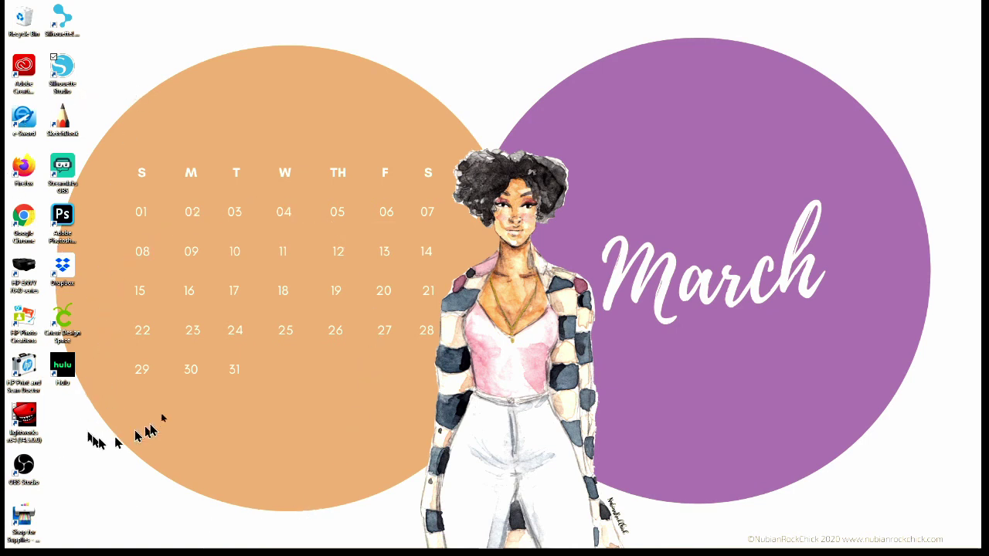
pyautogui.doubleClick(69, 321)
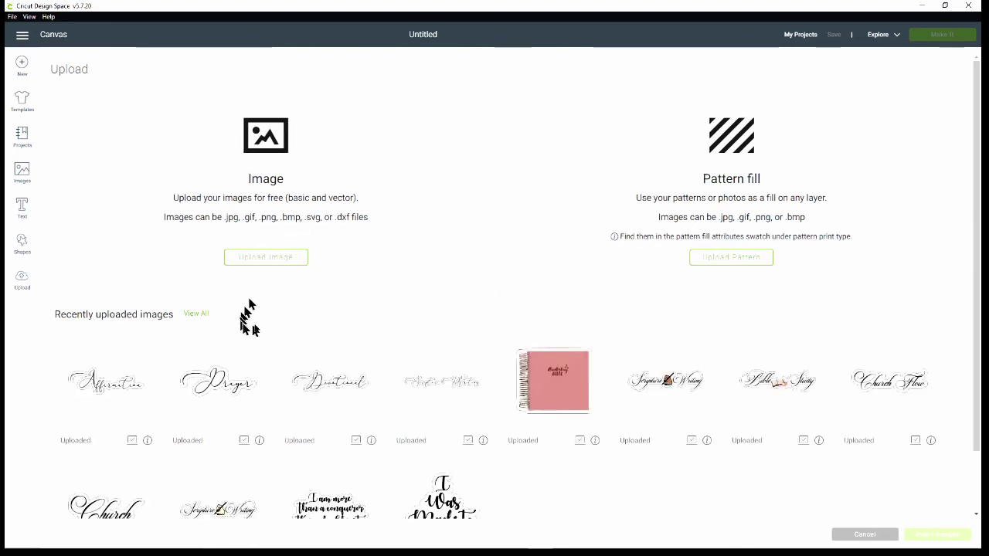
pyautogui.click(275, 263)
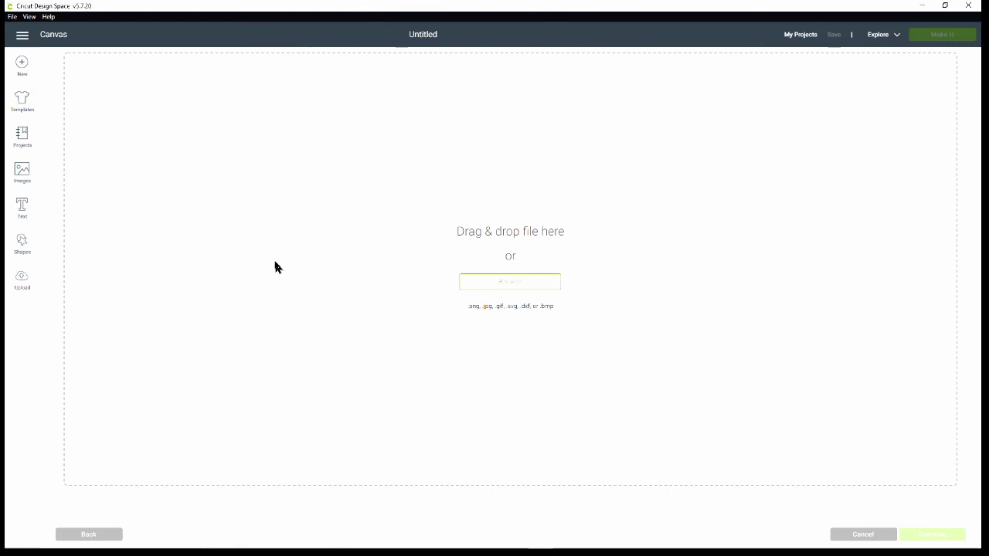
pyautogui.click(522, 291)
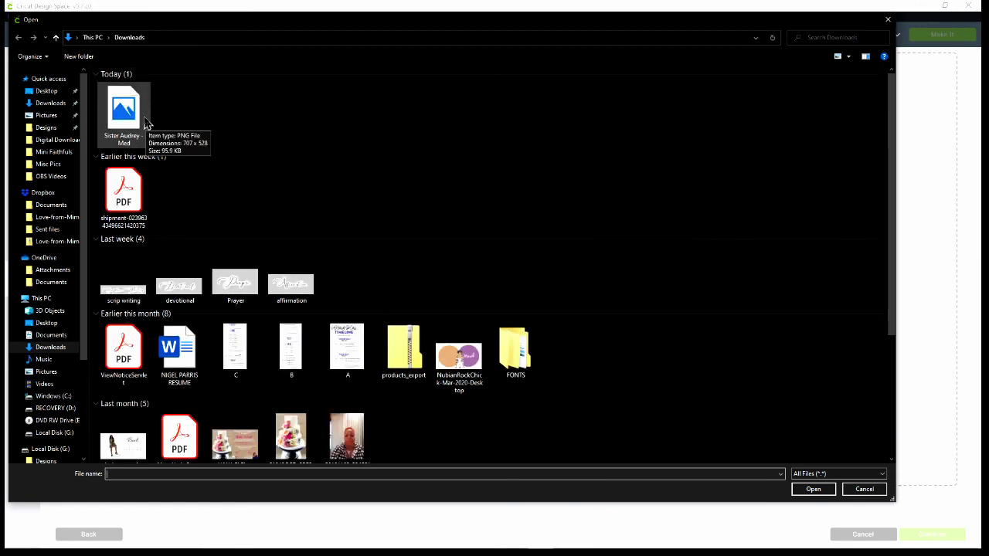
pyautogui.click(147, 124)
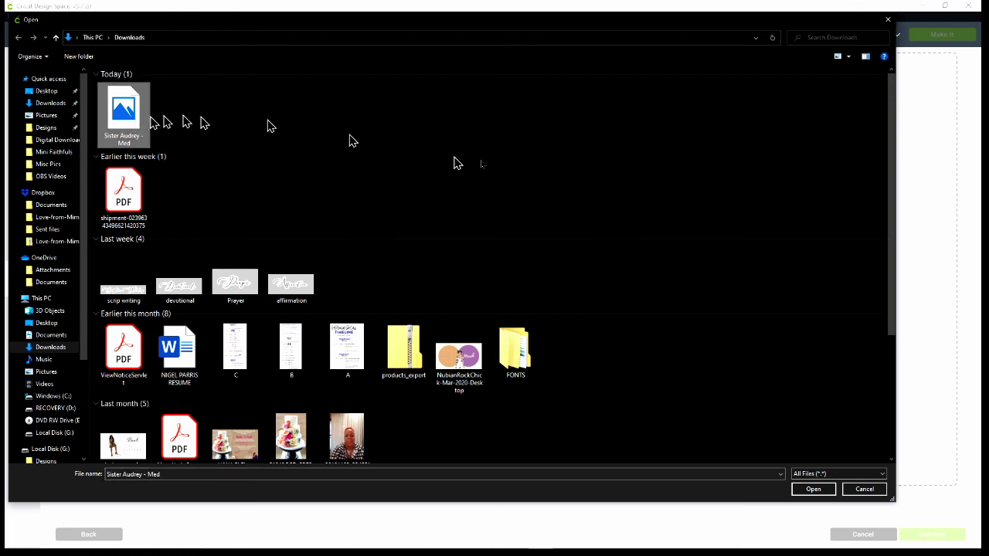
pyautogui.click(820, 493)
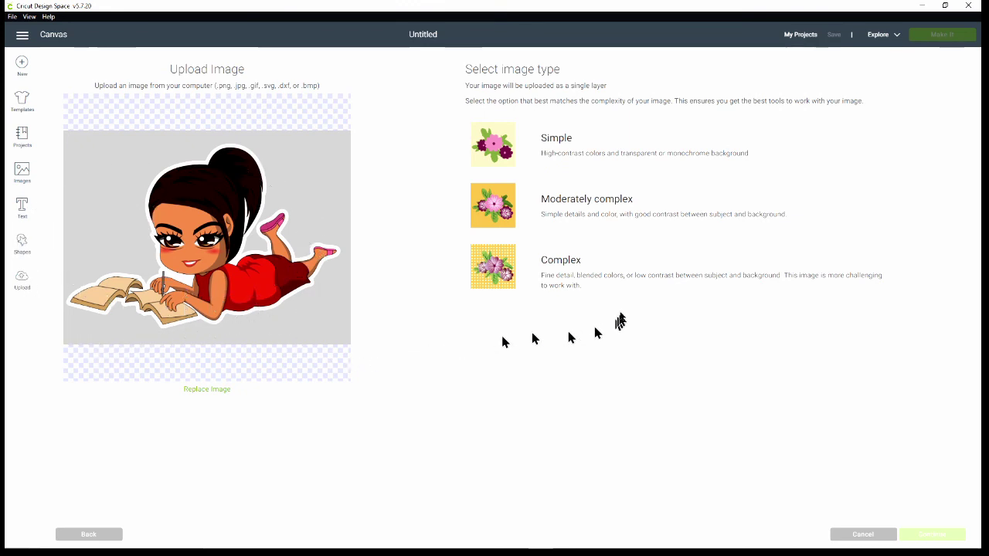
# Set the image type to Complex and erase the grey background around the artwork's white border
pyautogui.click(593, 277)
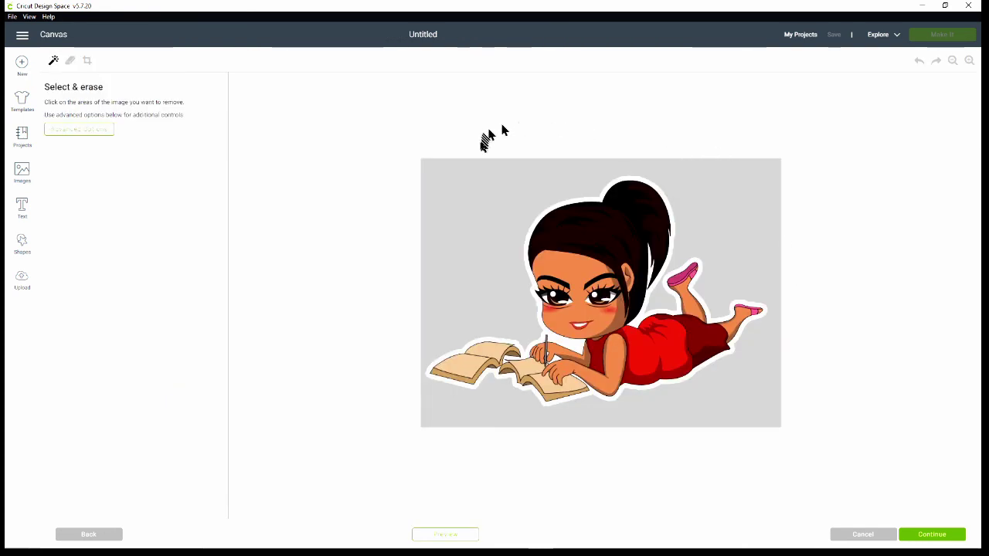
pyautogui.click(456, 200)
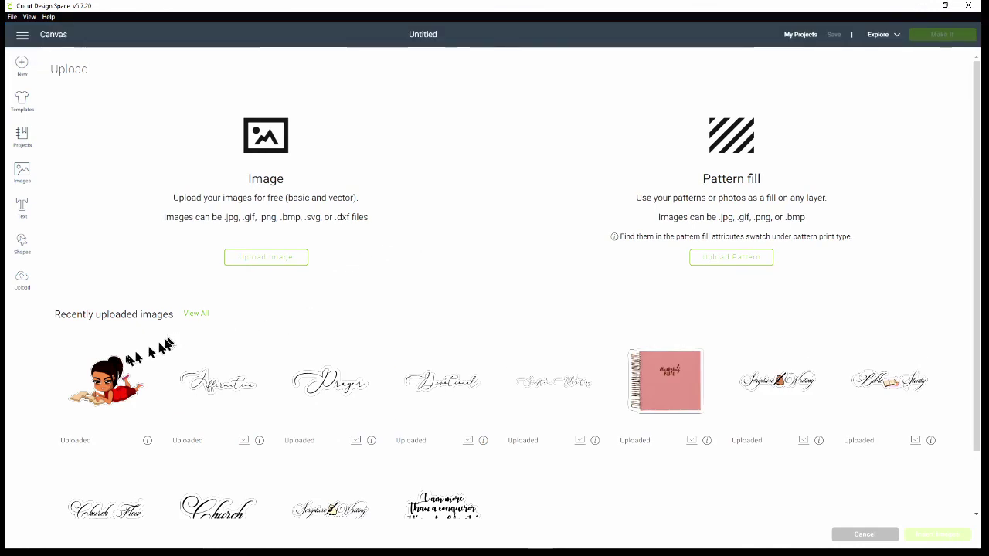
# Insert the newly uploaded girl image onto the canvas and move it to about X 3.375, Y 1.444
pyautogui.click(103, 395)
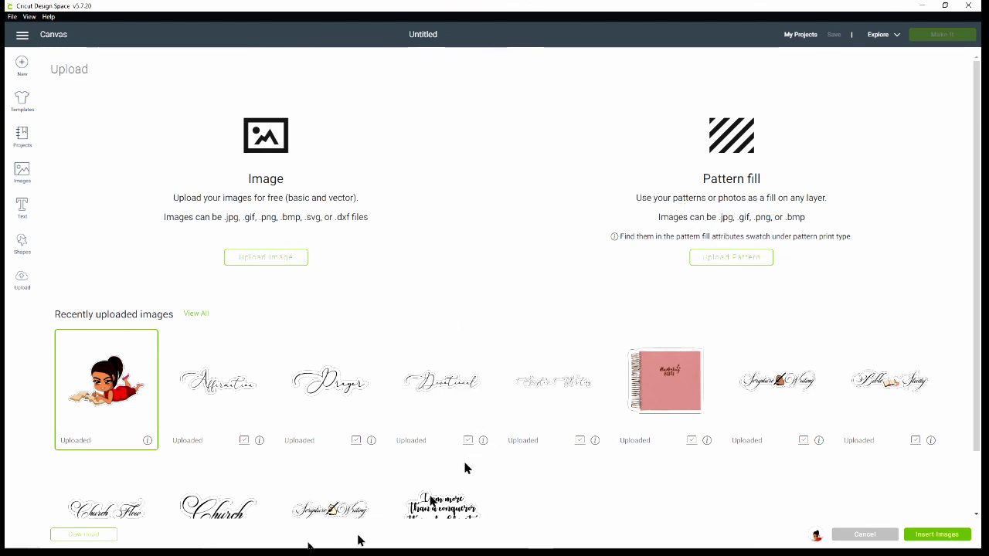
pyautogui.moveTo(240, 550)
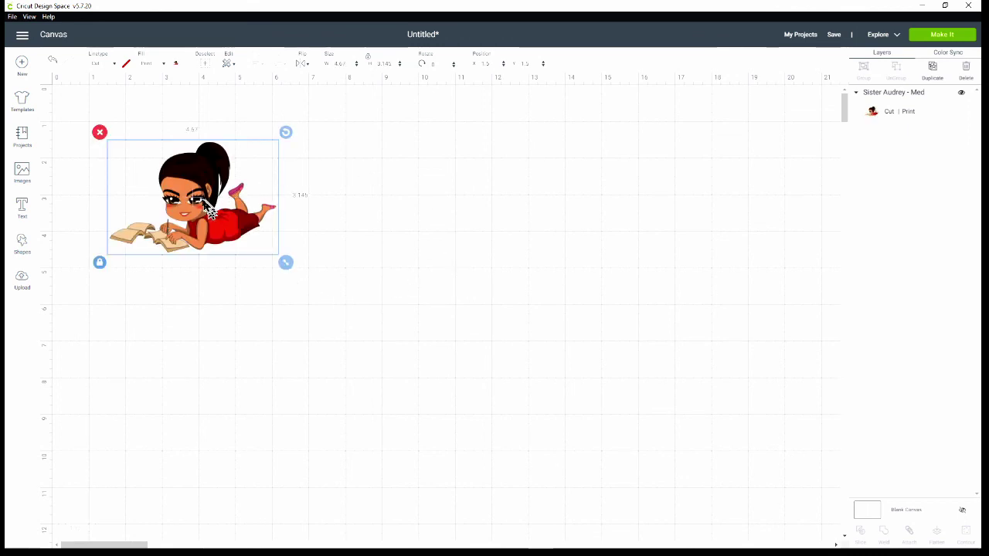
pyautogui.moveTo(258, 223); pyautogui.dragTo(230, 198)
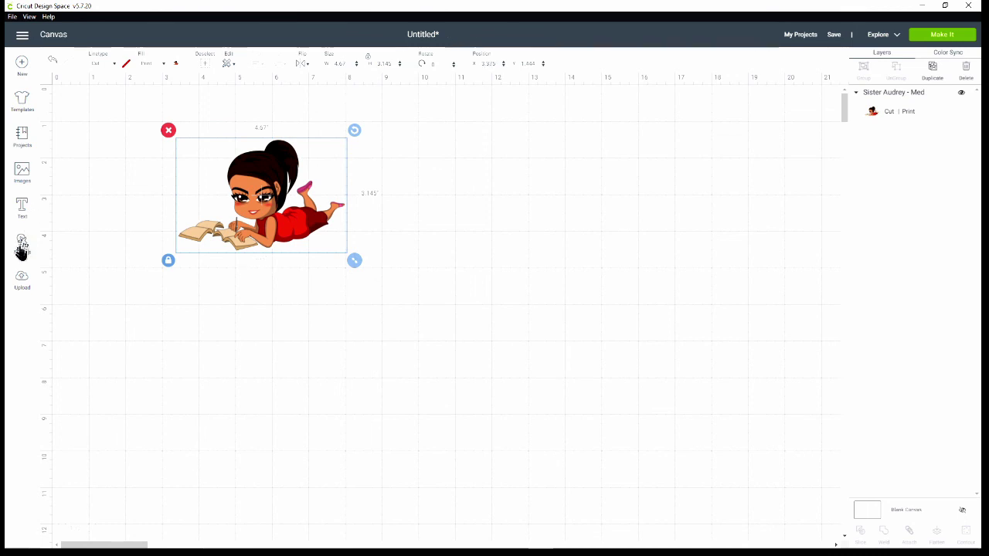
# Add a square shape to the canvas and enlarge it to about 7.278 inches
pyautogui.click(20, 255)
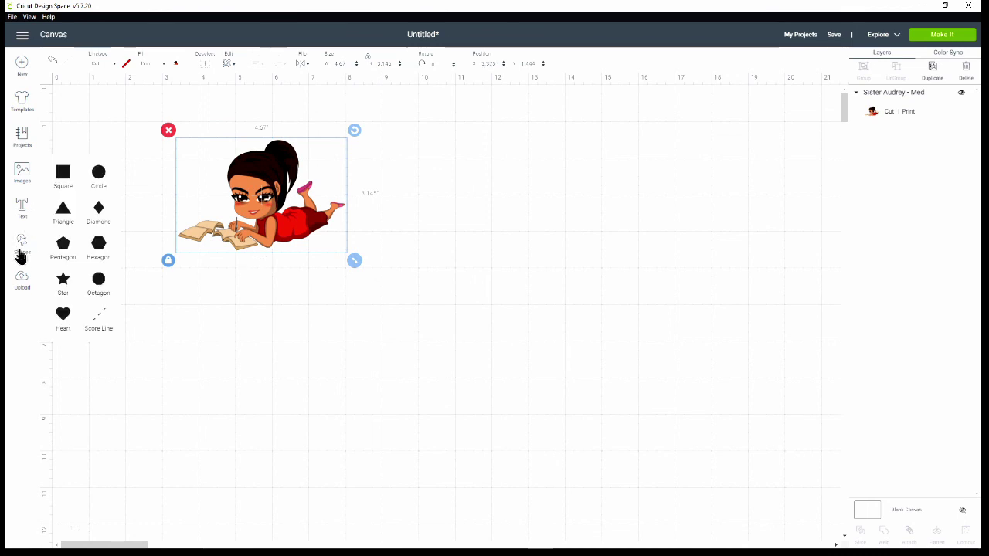
pyautogui.click(186, 360)
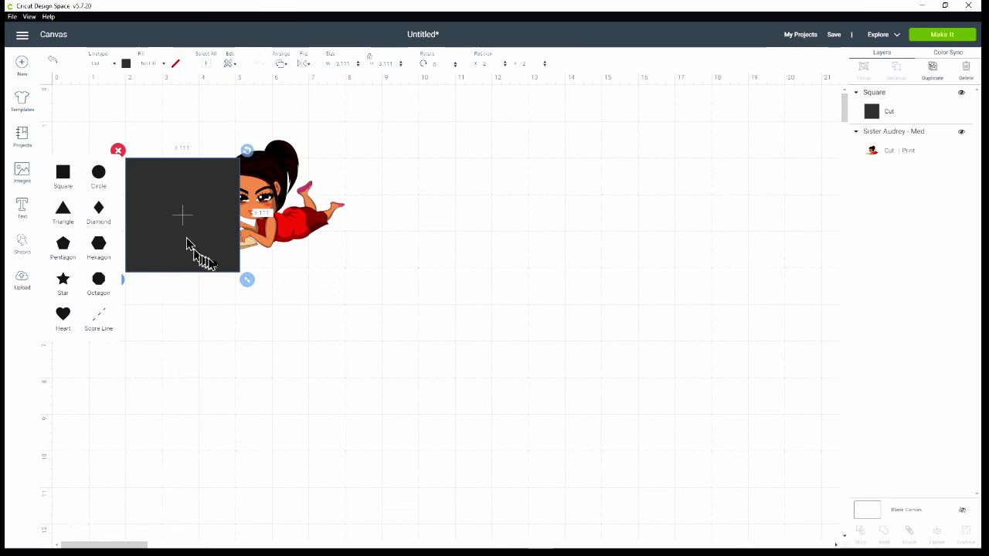
pyautogui.moveTo(247, 283); pyautogui.dragTo(390, 349)
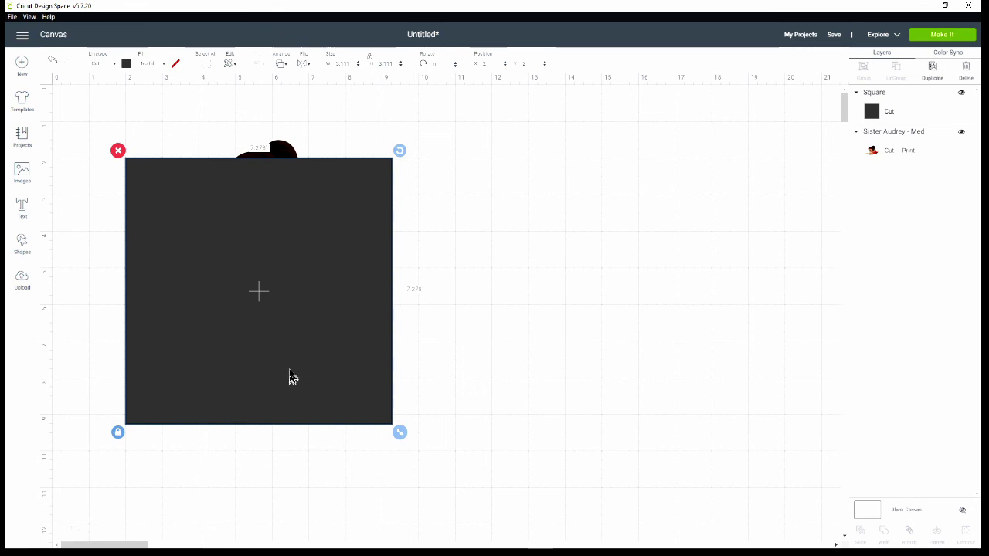
# Place the dark square behind the girl image as a backdrop, move the image near the square's centre, and deselect it
pyautogui.moveTo(288, 371); pyautogui.dragTo(320, 309)
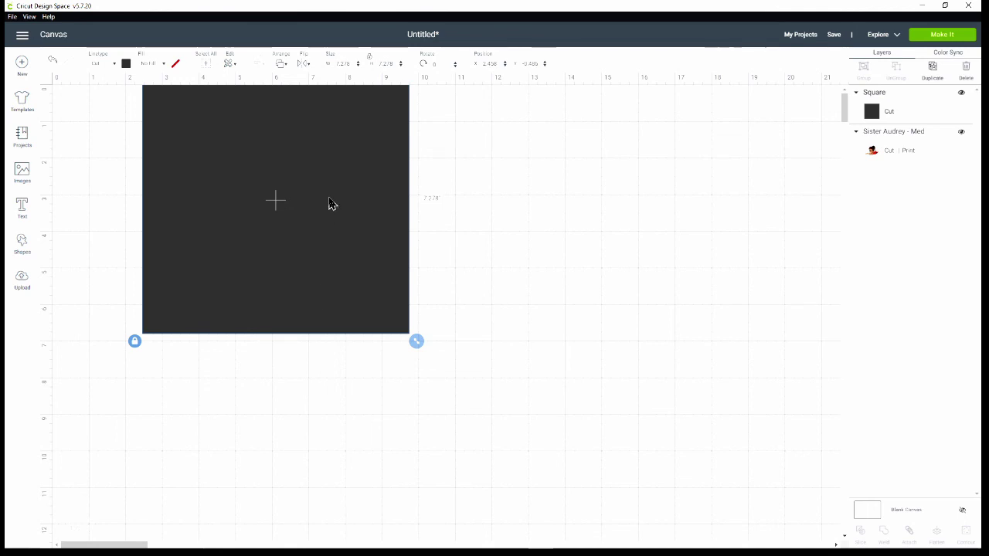
pyautogui.rightClick(329, 203)
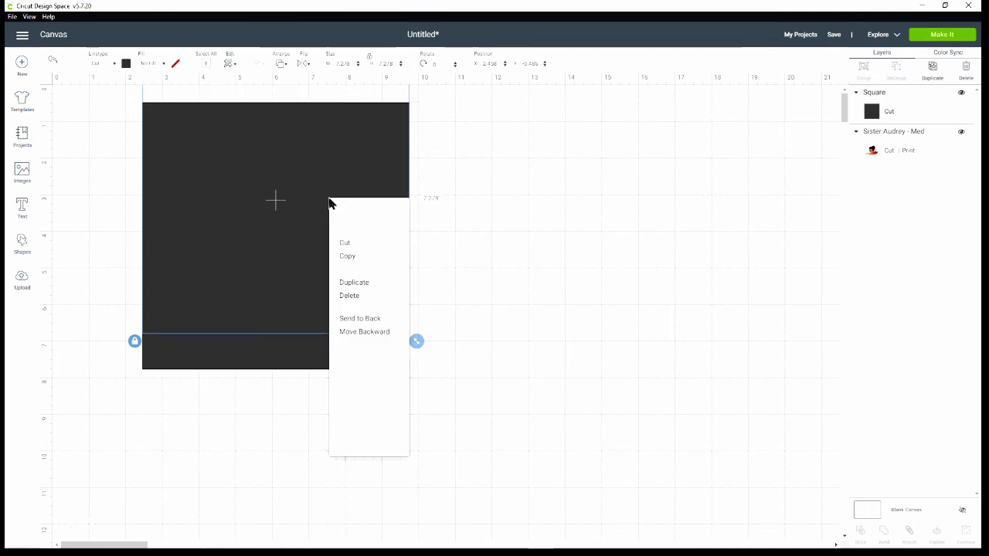
pyautogui.click(368, 322)
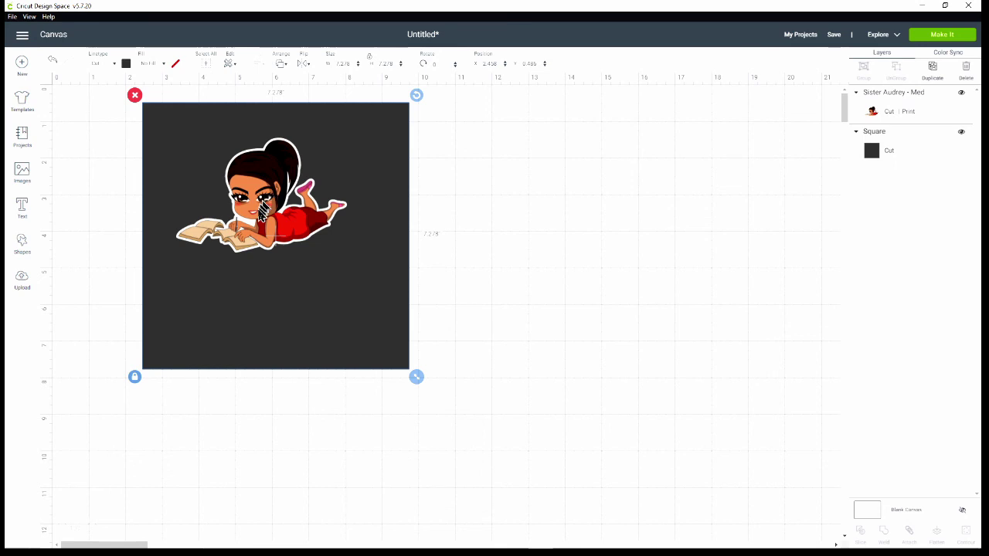
pyautogui.moveTo(264, 217); pyautogui.dragTo(280, 283)
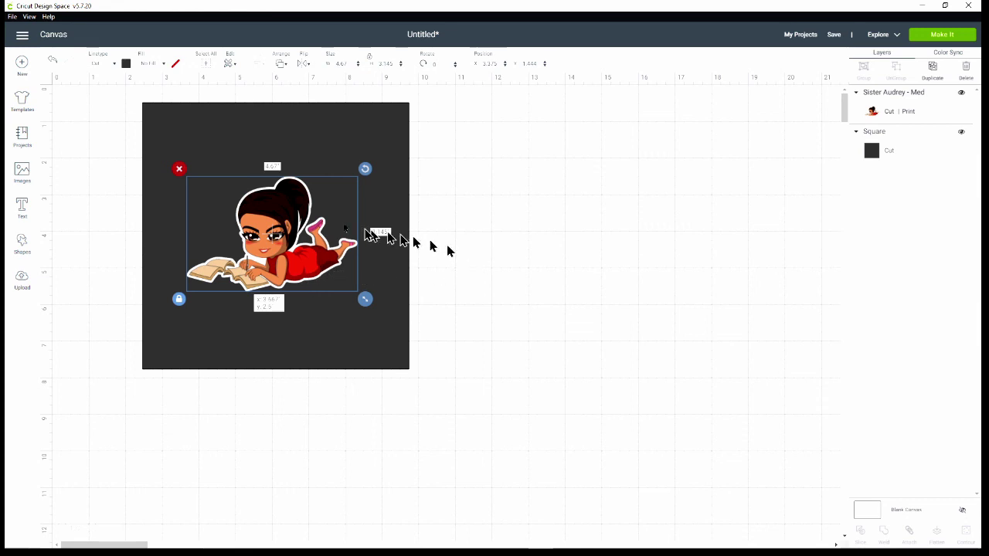
pyautogui.press('Escape')
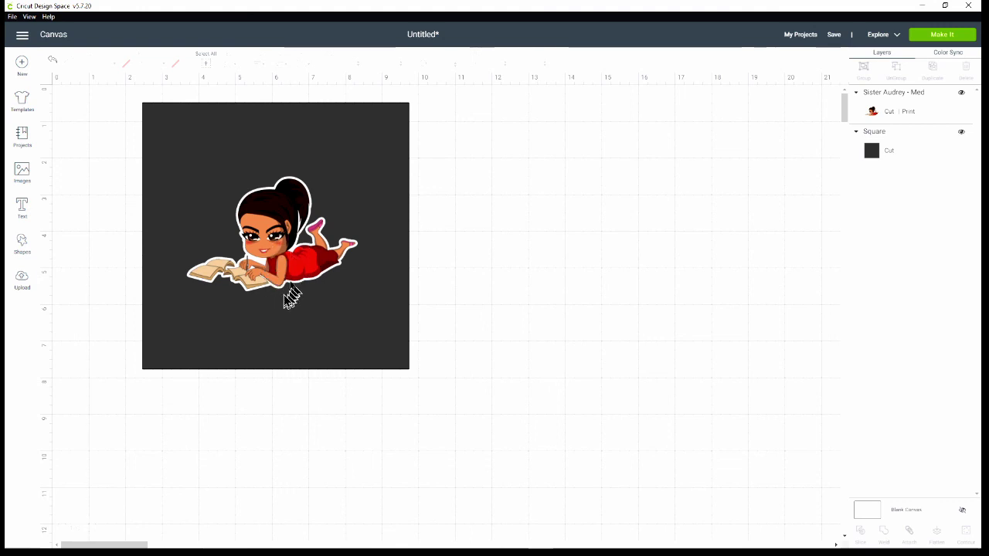
# Switch to Silhouette Studio and bring up the design workspace with the girl artwork
pyautogui.moveTo(572, 543)
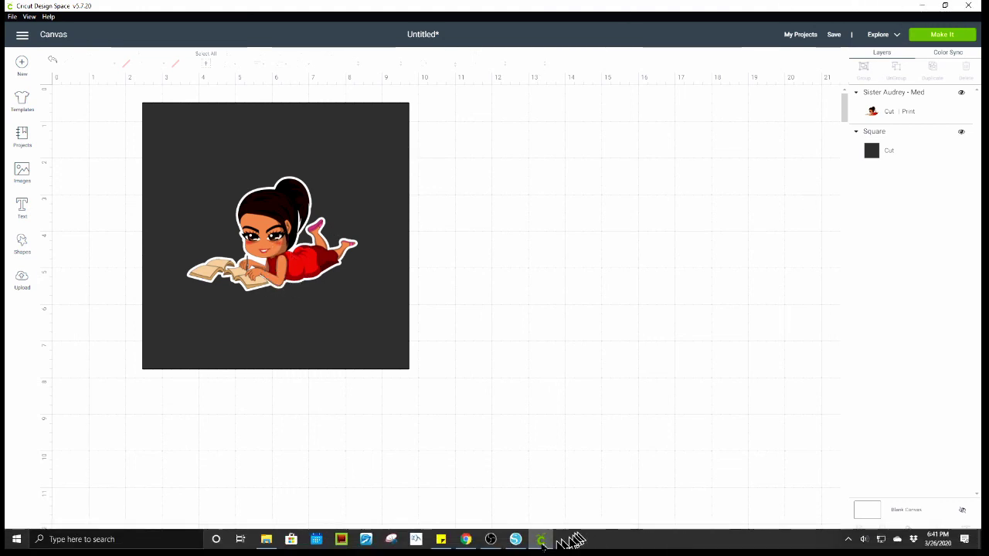
pyautogui.click(517, 543)
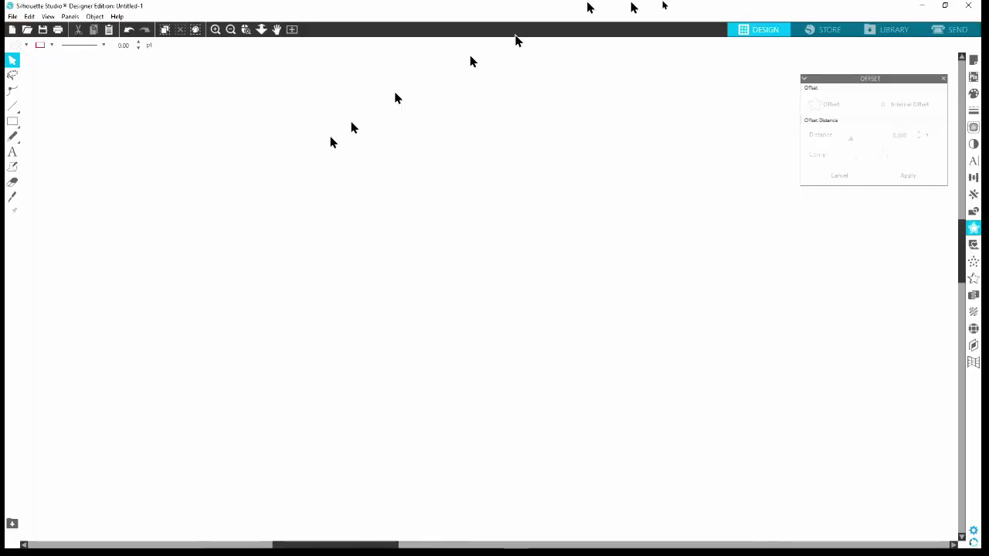
pyautogui.click(901, 33)
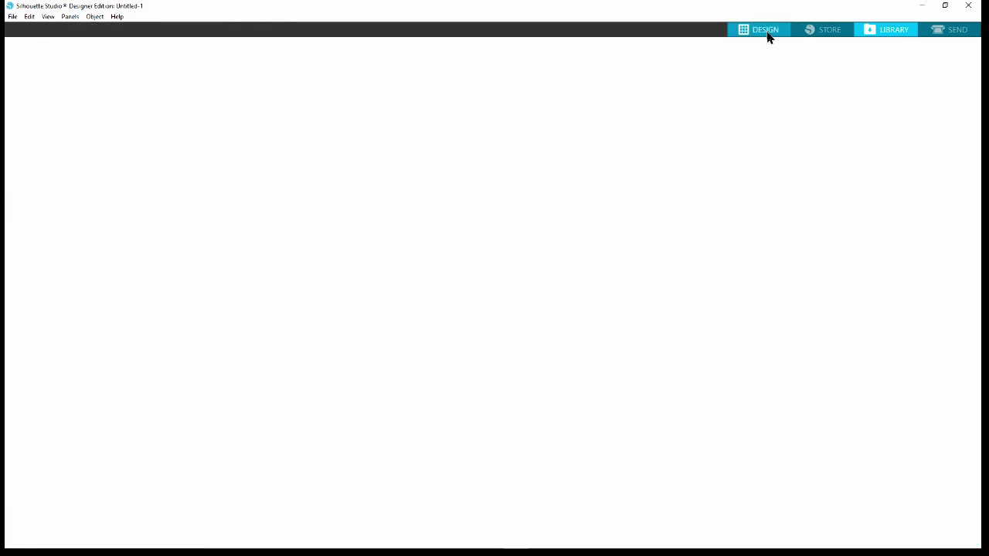
pyautogui.click(764, 31)
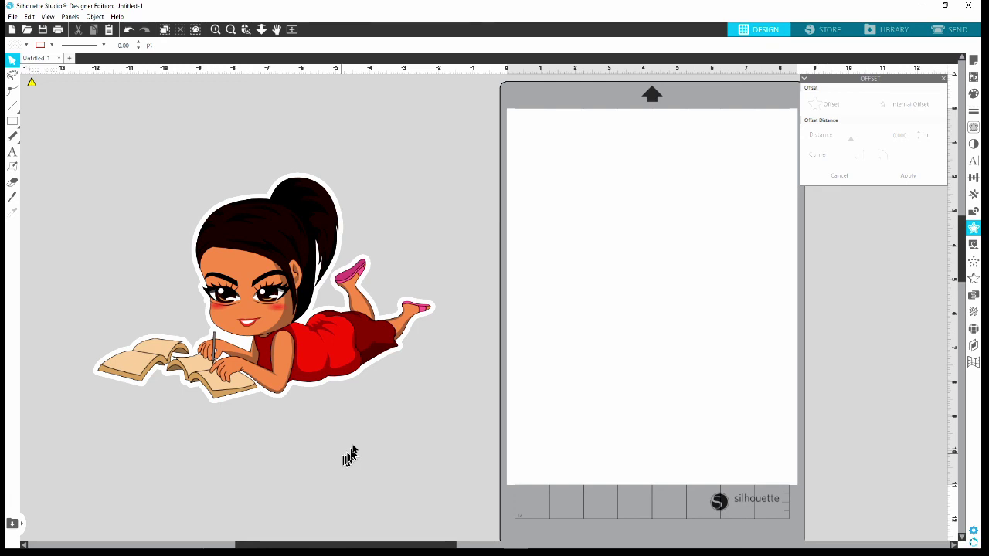
# Shrink the grouped girl artwork to about 3.06 in wide, enlarge it again to about 10.04 in wide, and deselect it
pyautogui.moveTo(270, 292)
pyautogui.mouseDown()
pyautogui.moveTo(328, 249)
pyautogui.moveTo(319, 217)
pyautogui.moveTo(332, 282)
pyautogui.moveTo(263, 289)
pyautogui.mouseUp()
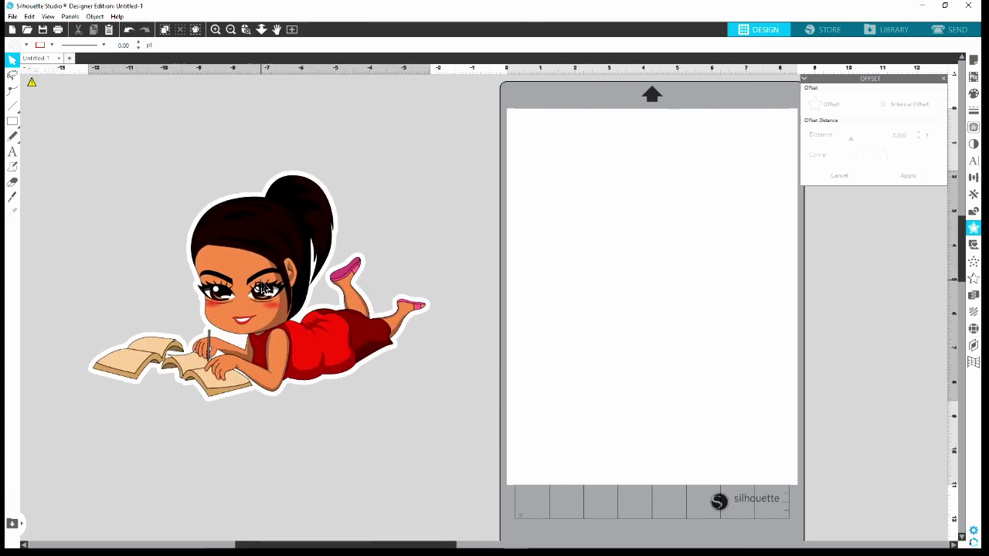
pyautogui.rightClick(263, 289)
pyautogui.press('Escape')
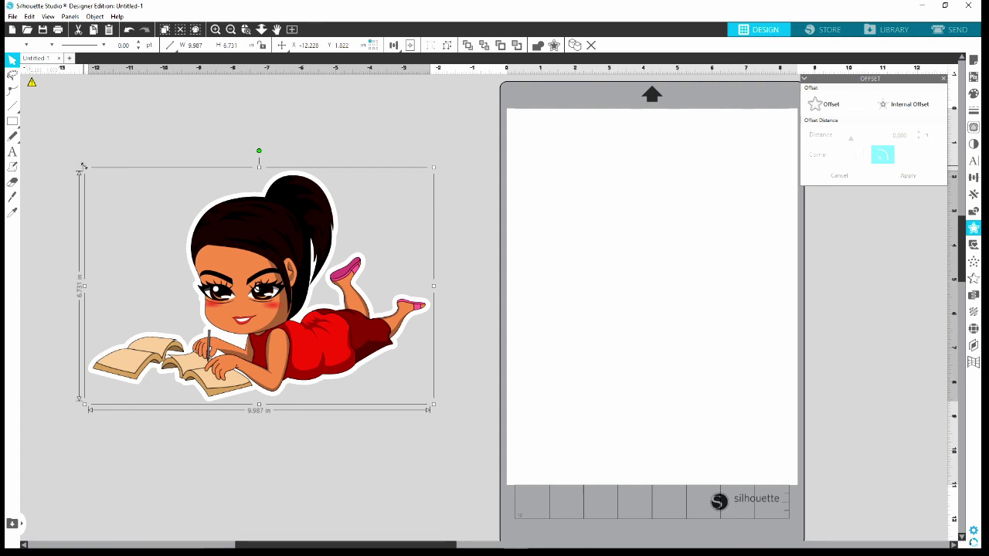
pyautogui.moveTo(120, 191); pyautogui.dragTo(340, 312)
pyautogui.moveTo(369, 354); pyautogui.dragTo(193, 215)
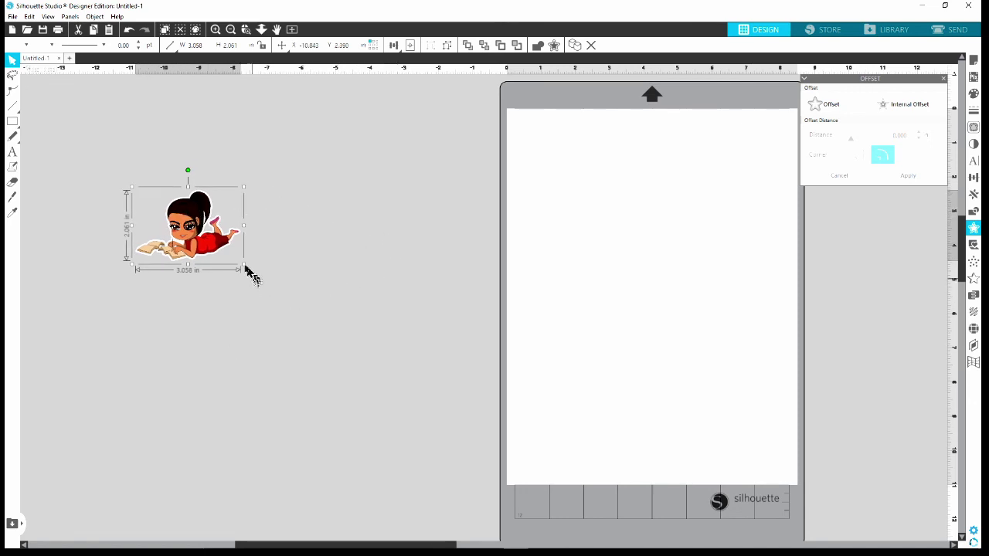
pyautogui.moveTo(245, 265); pyautogui.dragTo(466, 455)
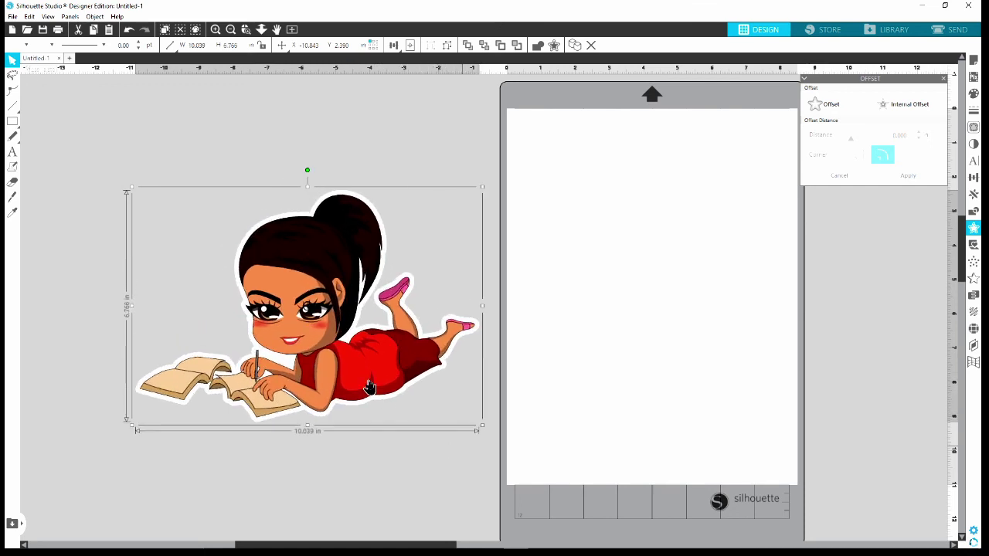
pyautogui.click(320, 455)
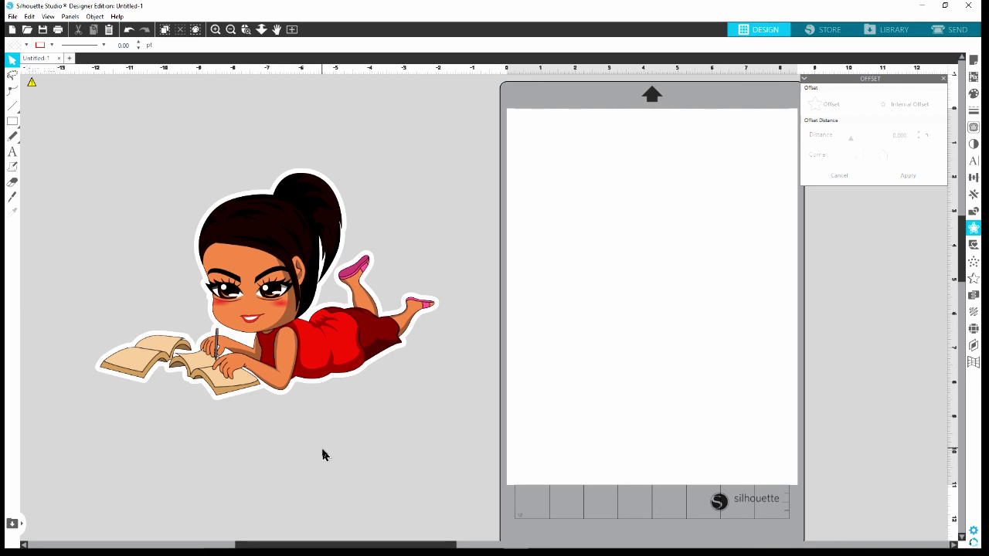